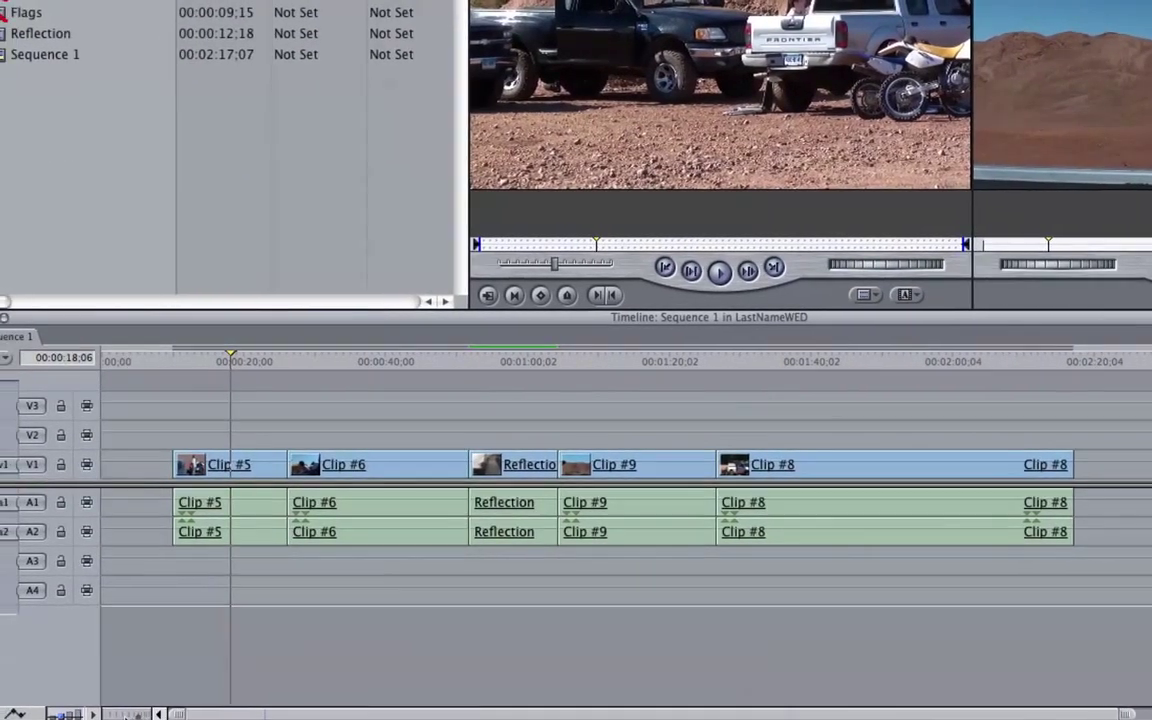
Step: Place the playhead just inside the start of Clip #5, at 00:00:10;16
mouse_move(113, 714)
left_mouse_down()
mouse_move(133, 716)
mouse_move(103, 716)
mouse_move(120, 716)
left_mouse_up()
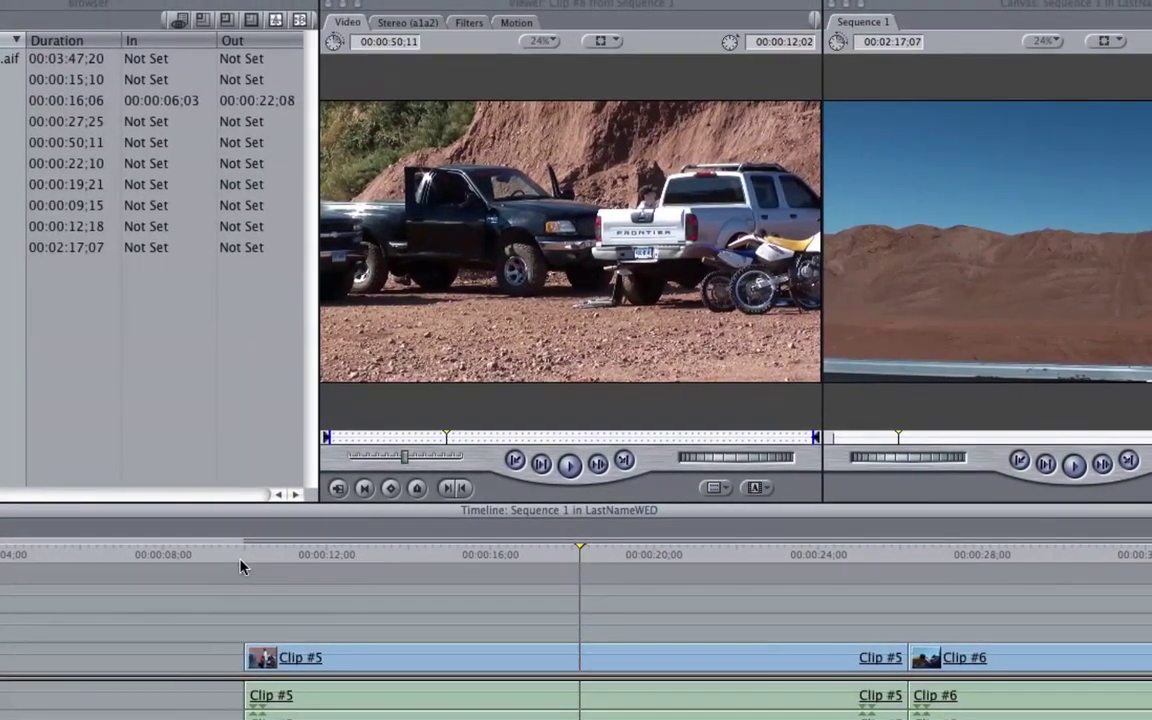
left_click(246, 566)
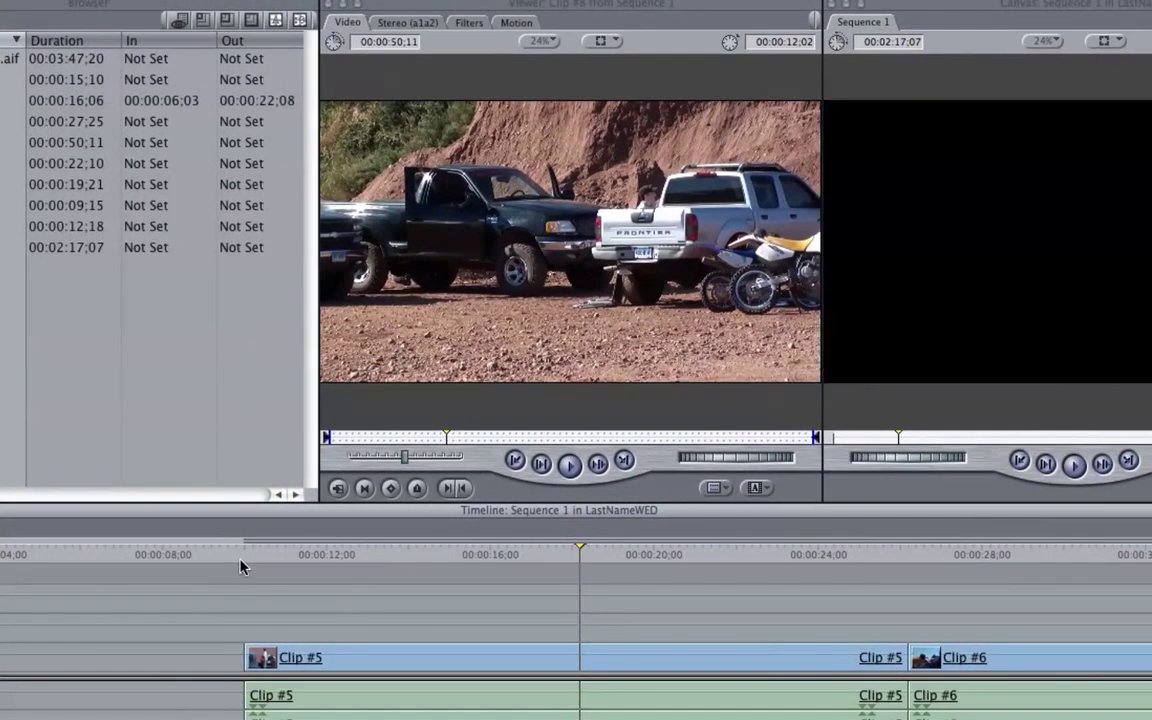
mouse_move(246, 568)
left_mouse_down()
mouse_move(275, 568)
mouse_move(247, 568)
left_mouse_up()
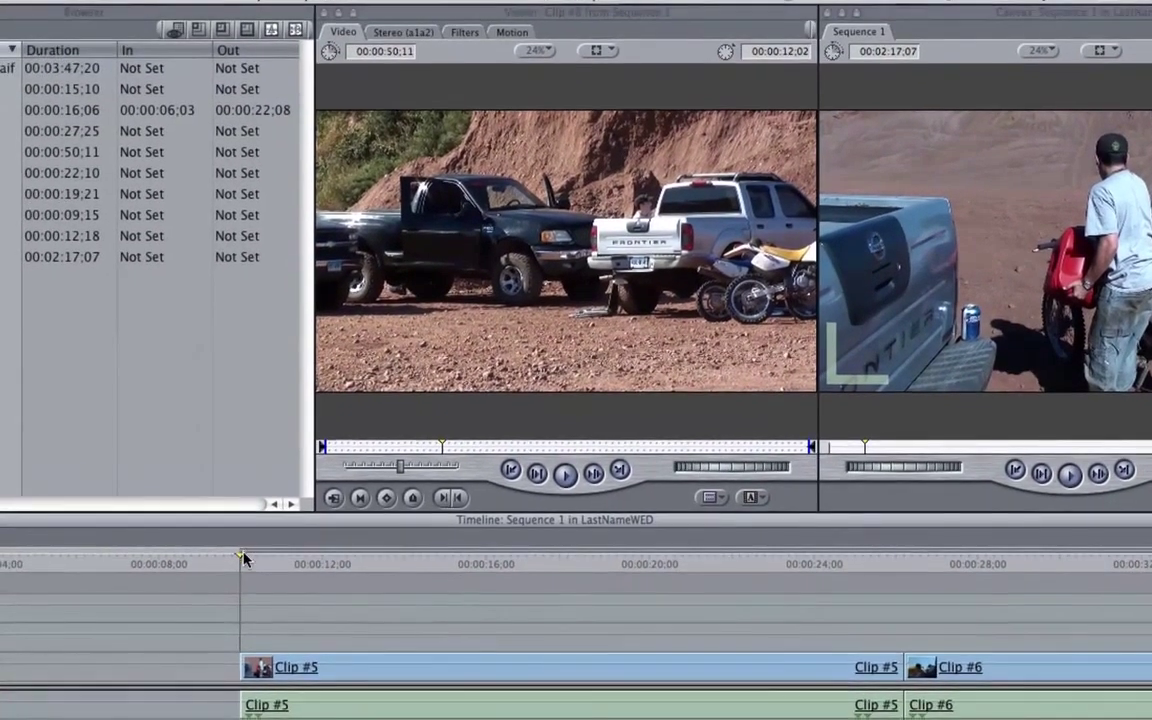
mouse_move(243, 558)
left_mouse_down()
mouse_move(306, 562)
mouse_move(252, 560)
left_mouse_up()
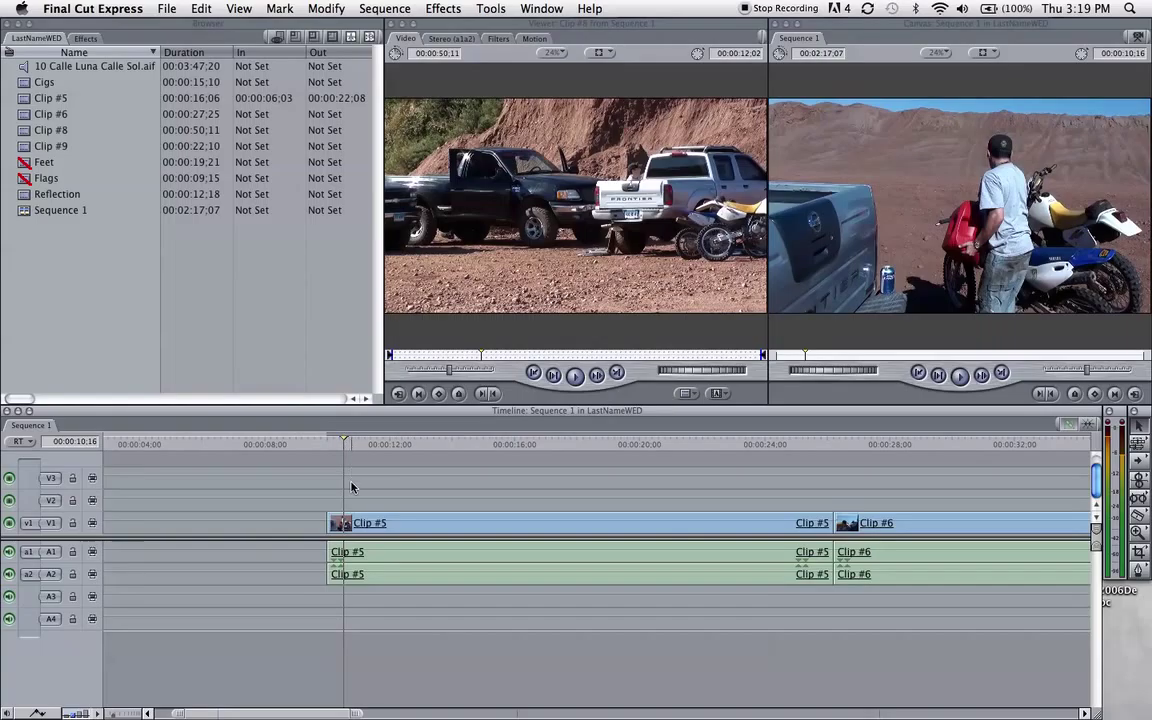
left_click(140, 713)
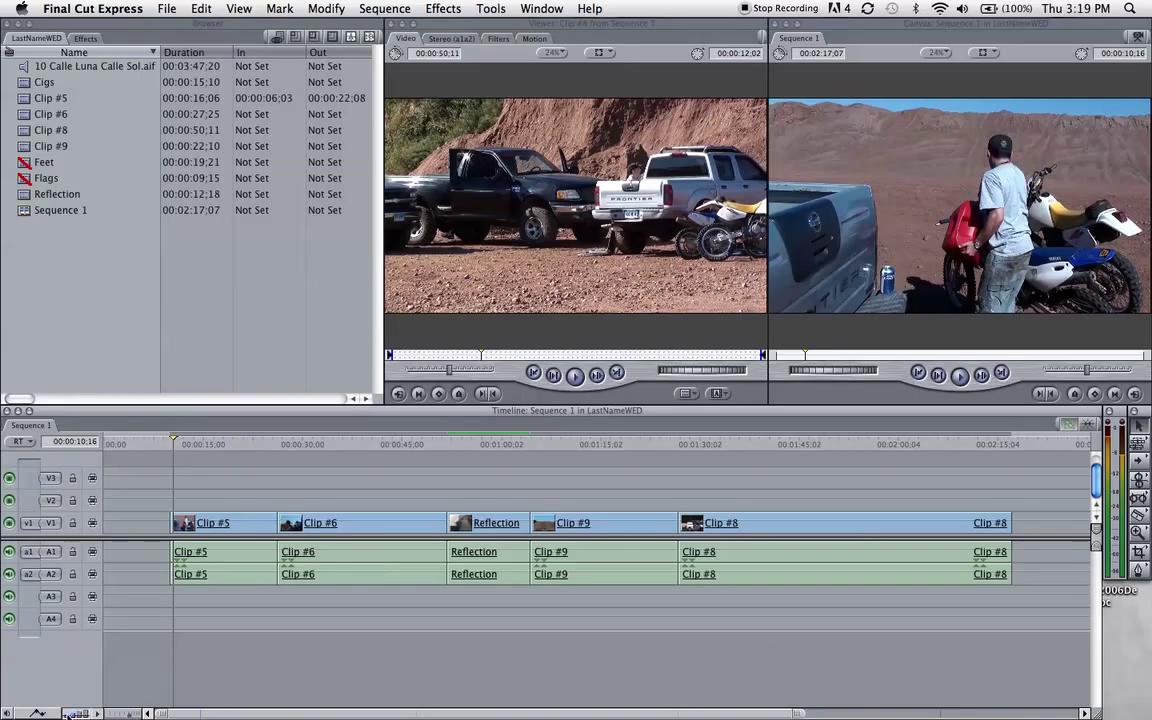
Step: Try out the reduced, medium and large timeline track heights, finishing on the small height
left_click(66, 714)
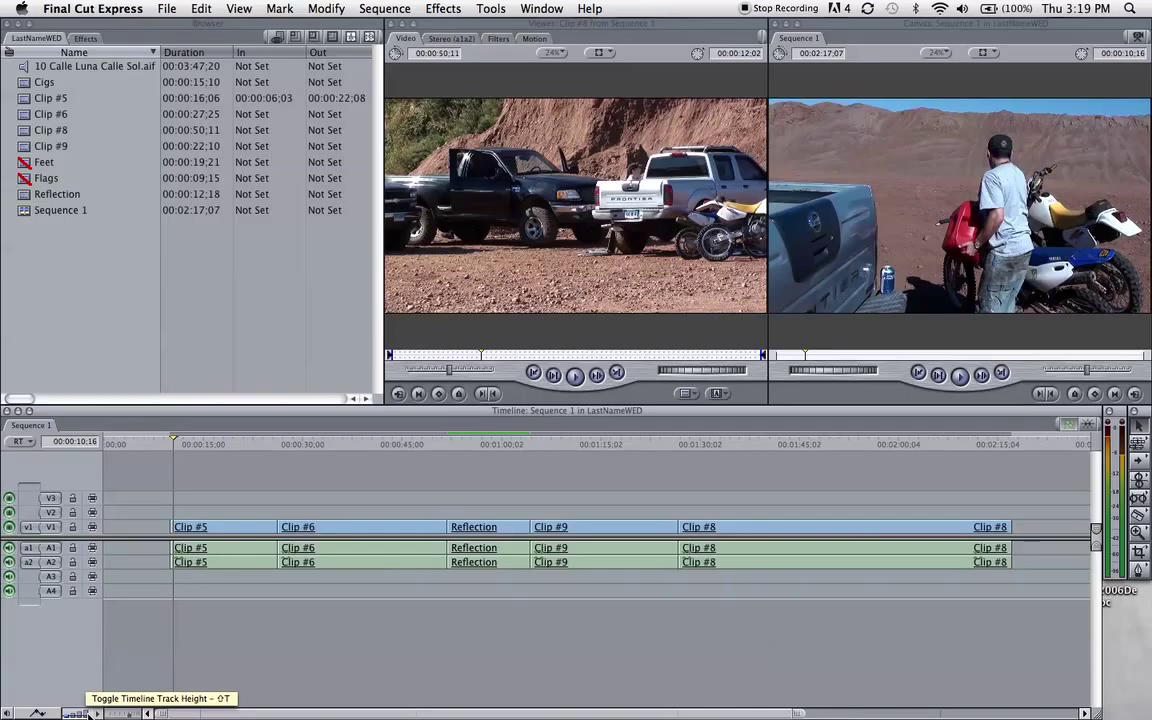
left_click(90, 713)
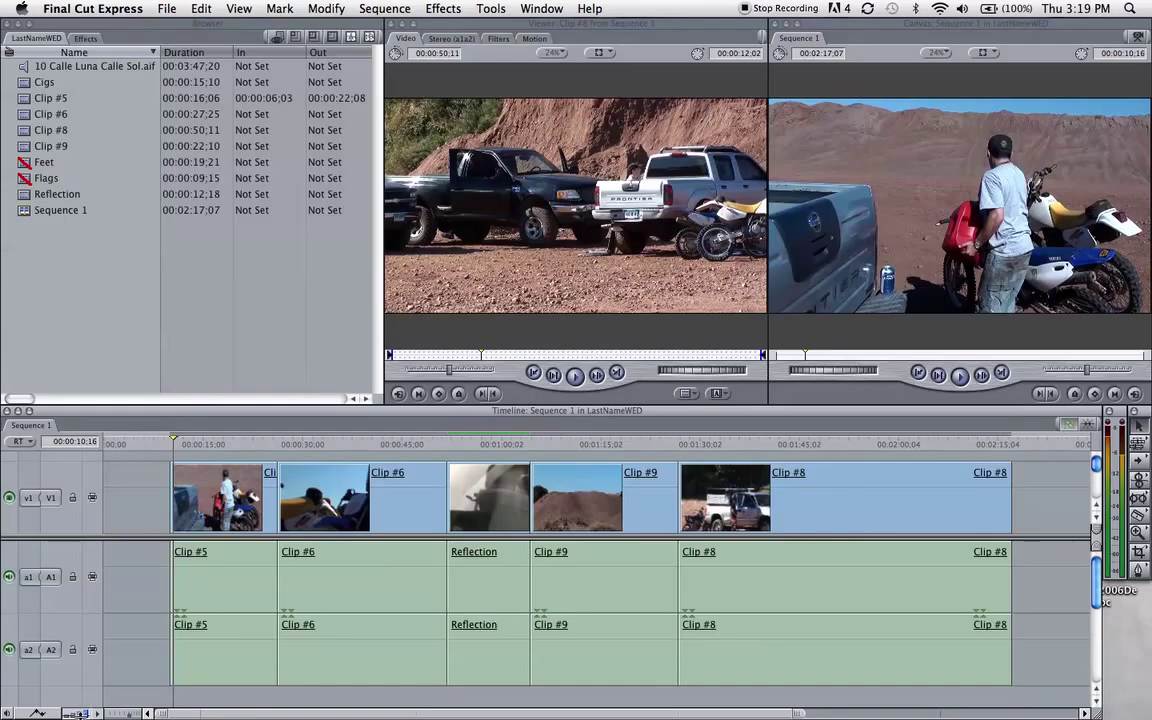
left_click(78, 713)
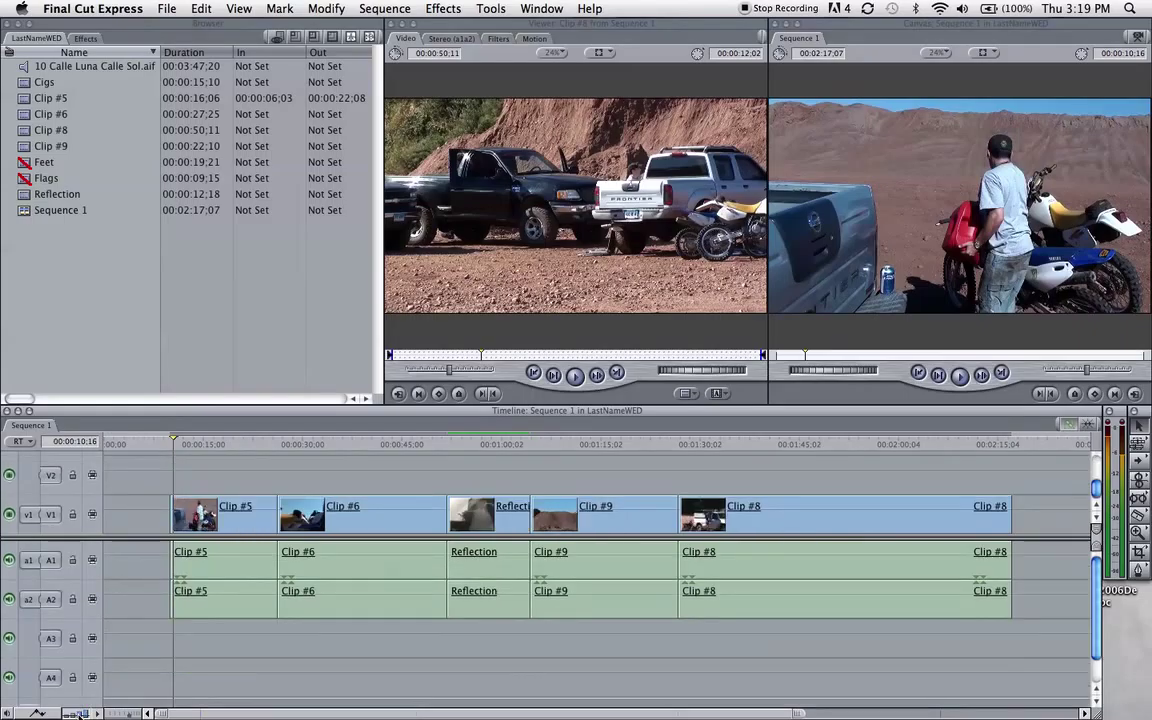
left_click(74, 713)
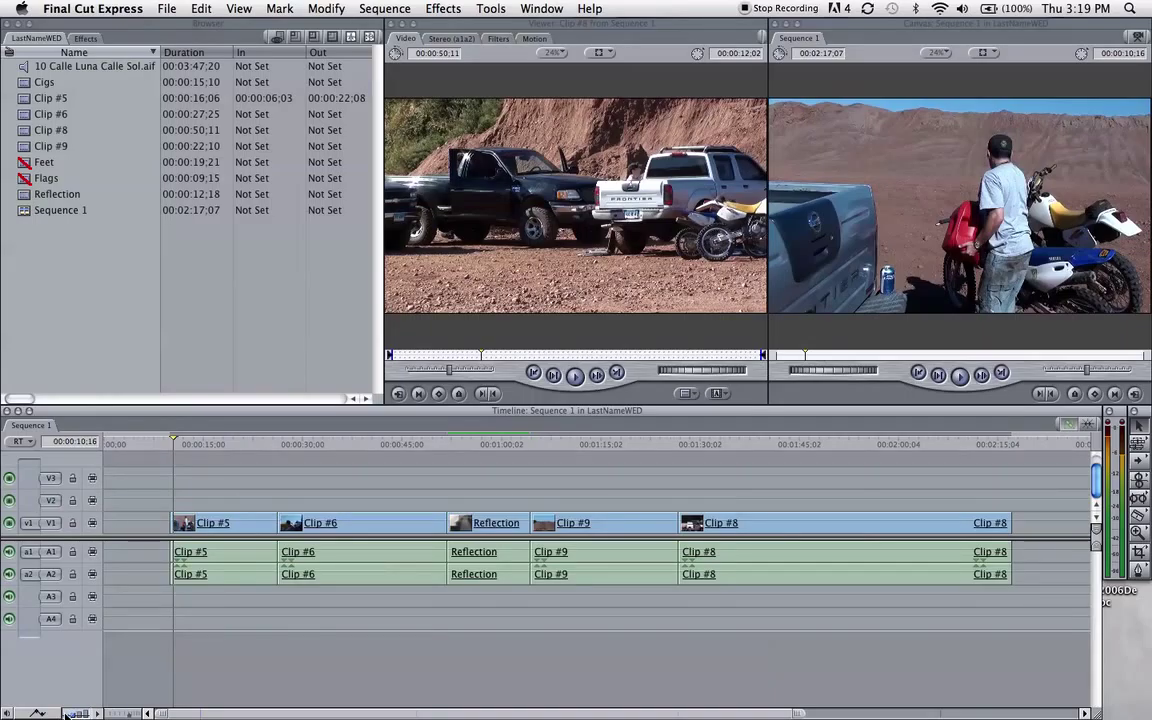
left_click(66, 713)
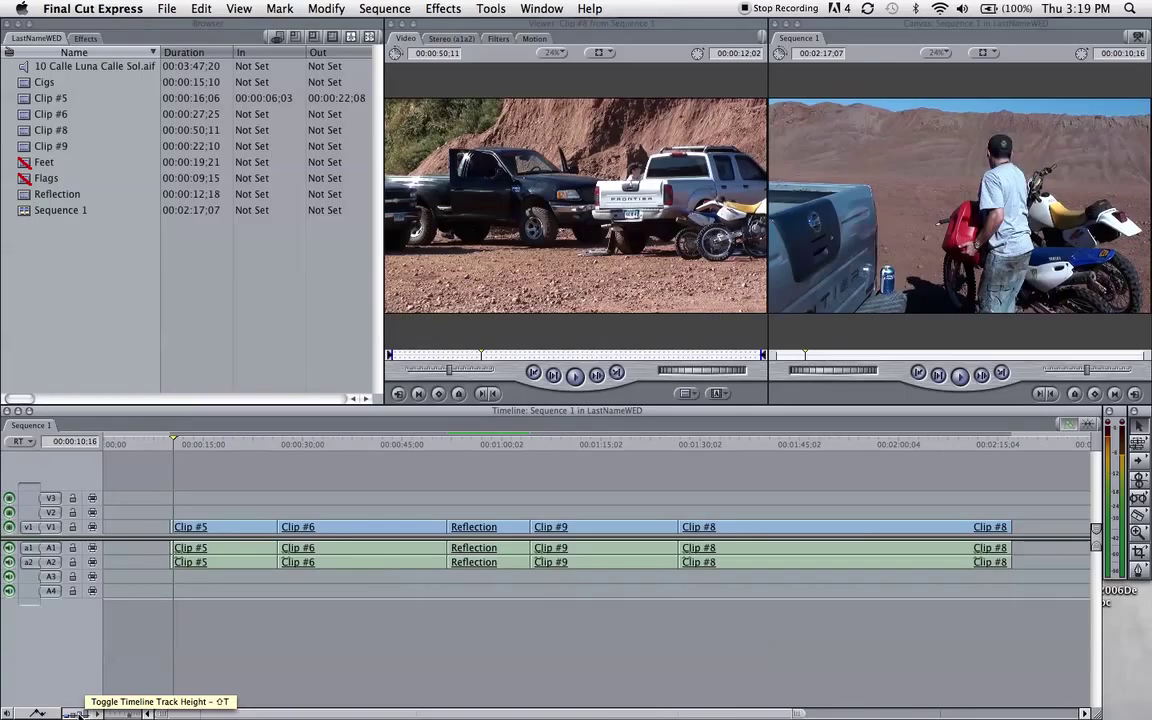
left_click(80, 713)
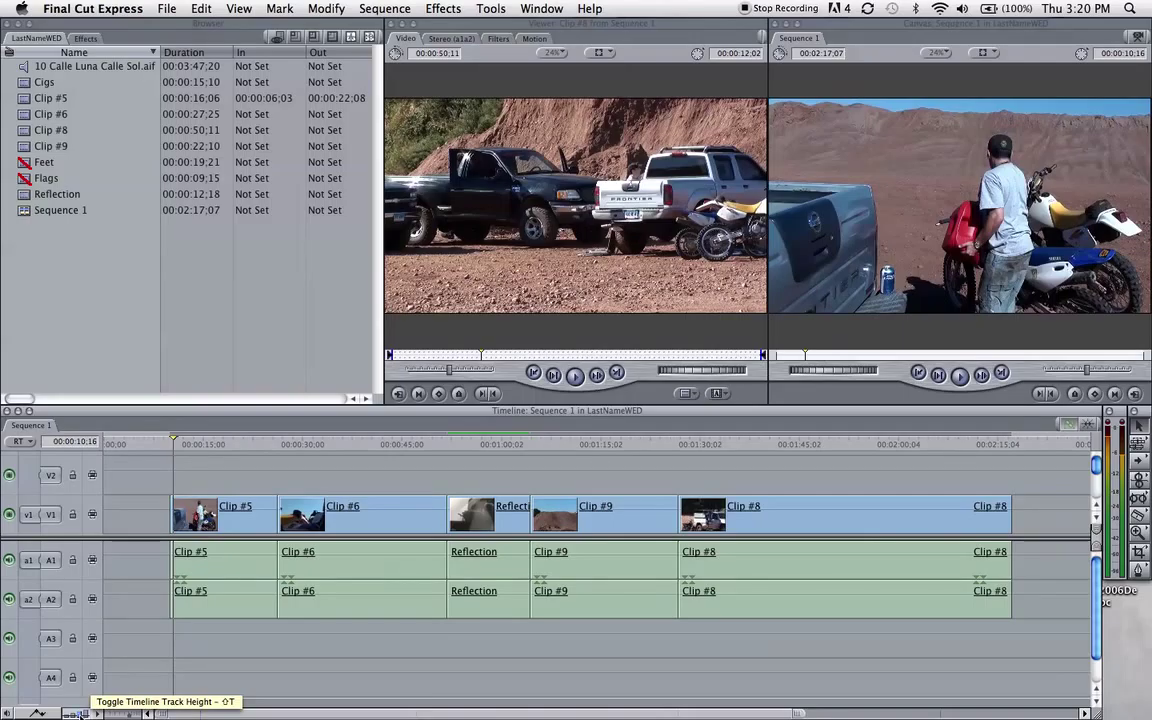
mouse_move(78, 713)
left_mouse_down()
mouse_move(82, 543)
mouse_move(80, 713)
left_mouse_up()
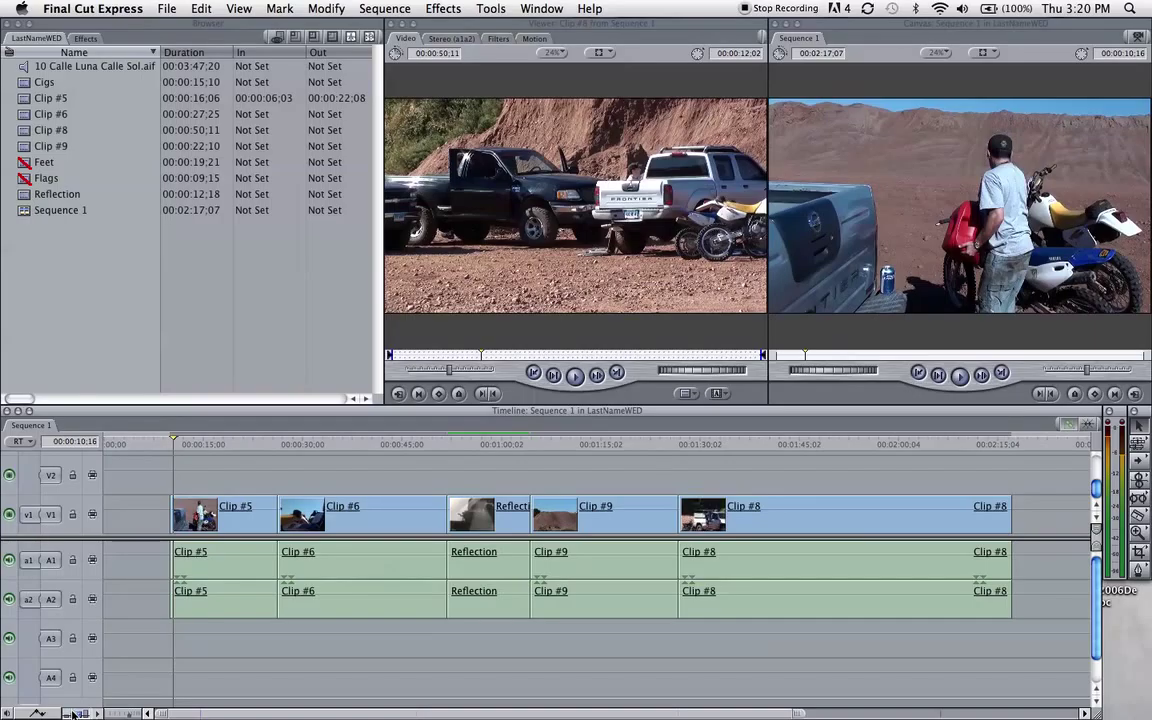
left_click(73, 714)
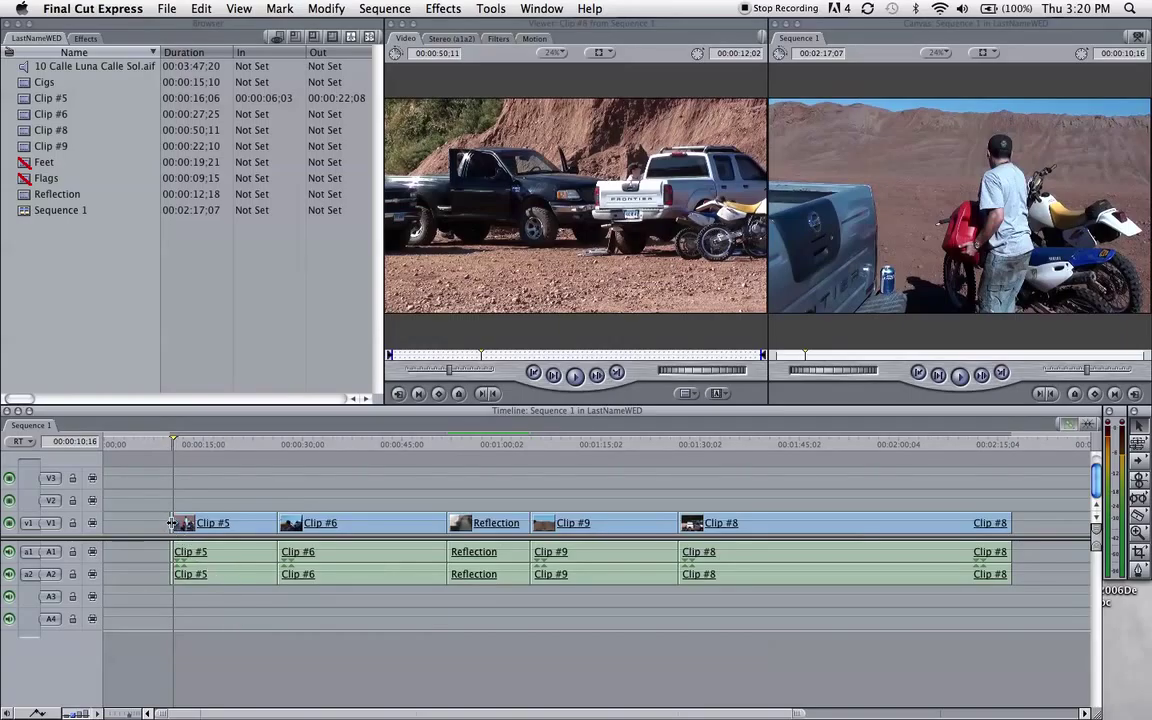
Step: Trim the start of Clip #5 inward by about 5 seconds, to a new duration of about 00:00:11;00
left_click_drag(172, 523, 196, 523)
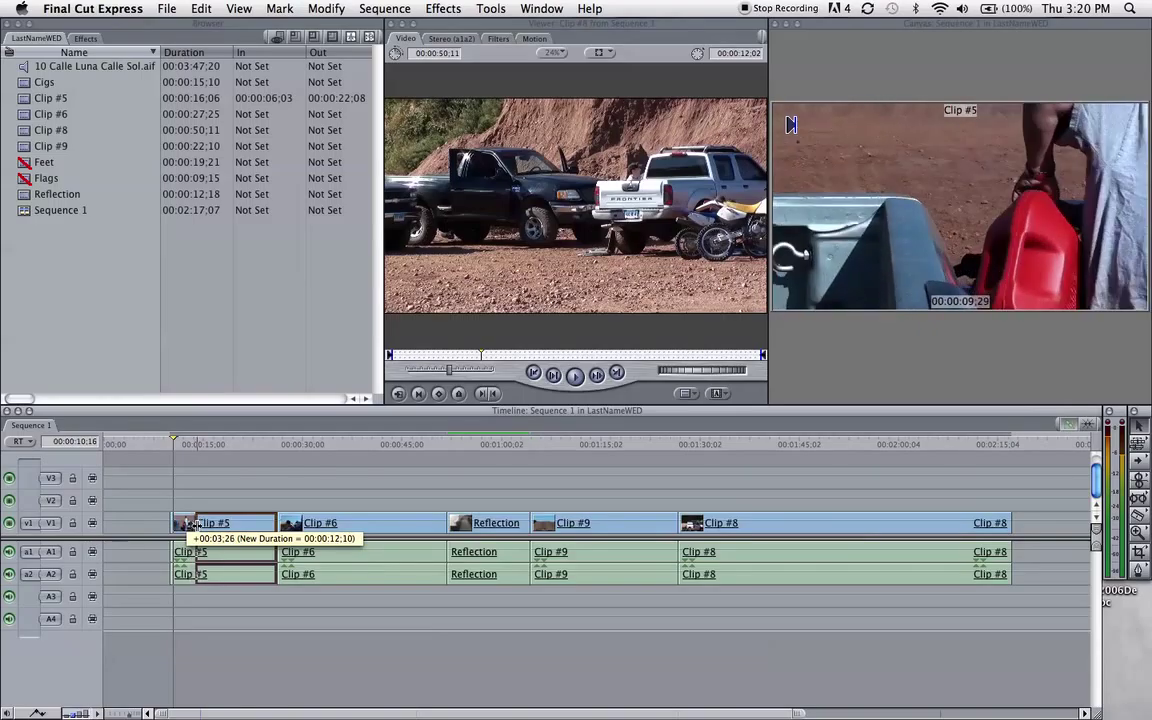
left_click_drag(196, 523, 205, 524)
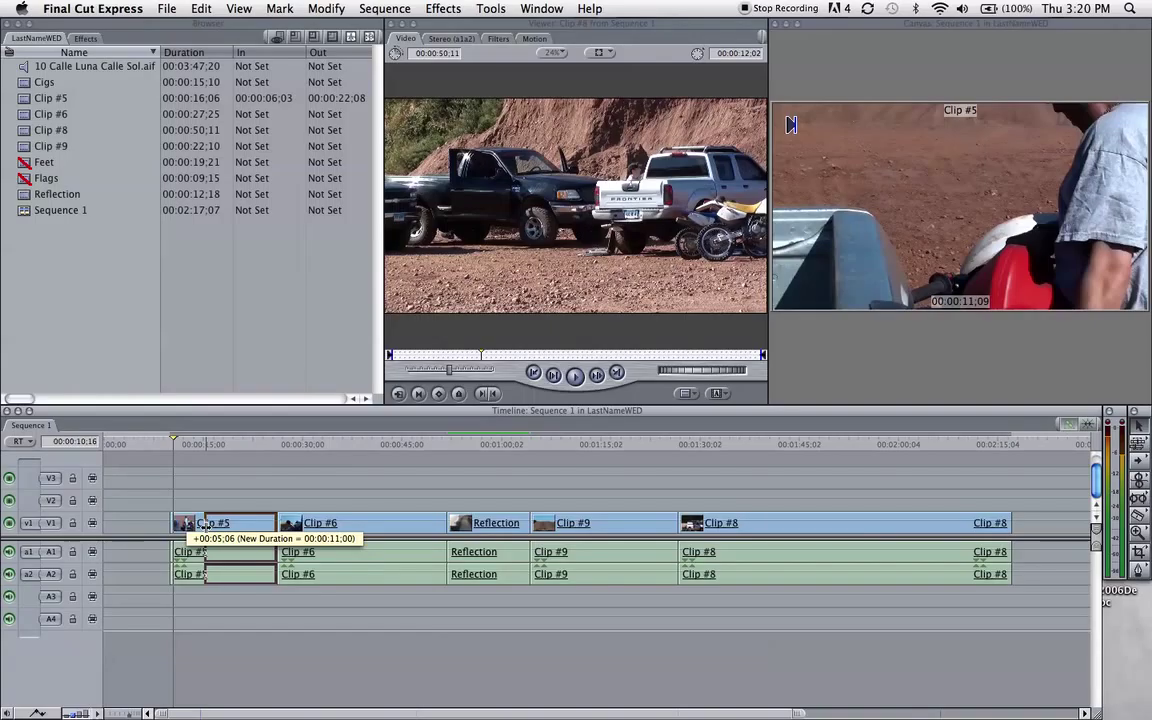
left_click_drag(205, 524, 206, 524)
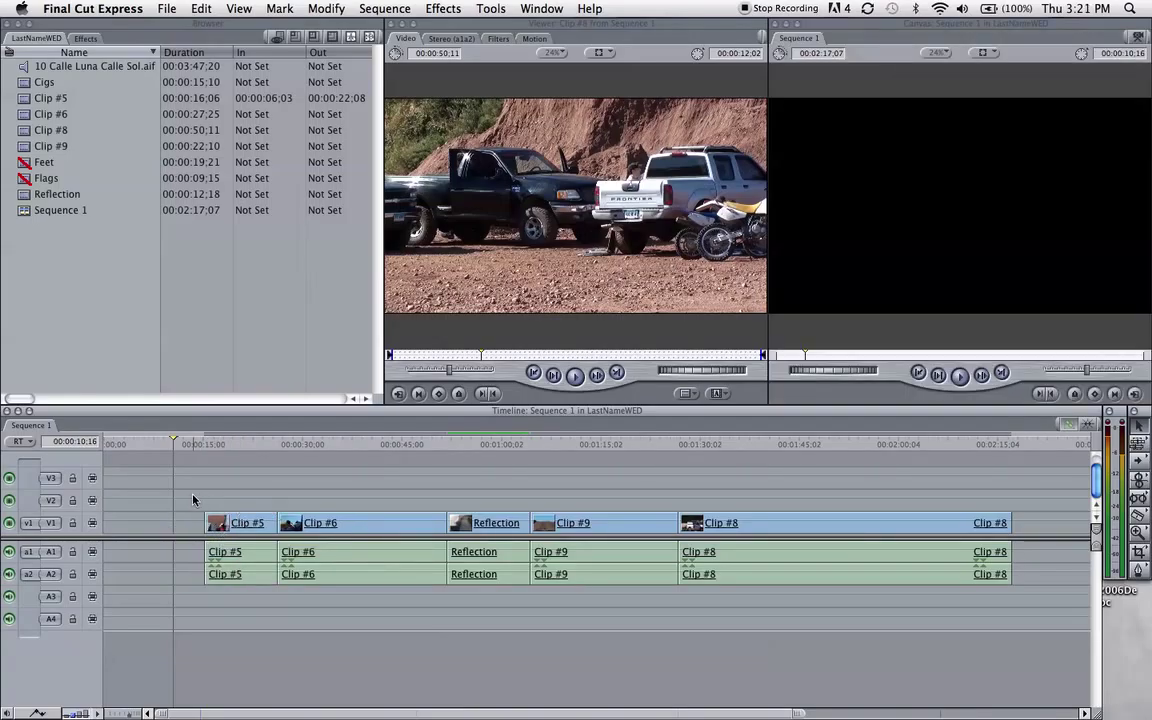
Step: Split Clip #5 into two pieces with the Razor Blade at about 21 seconds, then return to the Selection tool
left_click(251, 528)
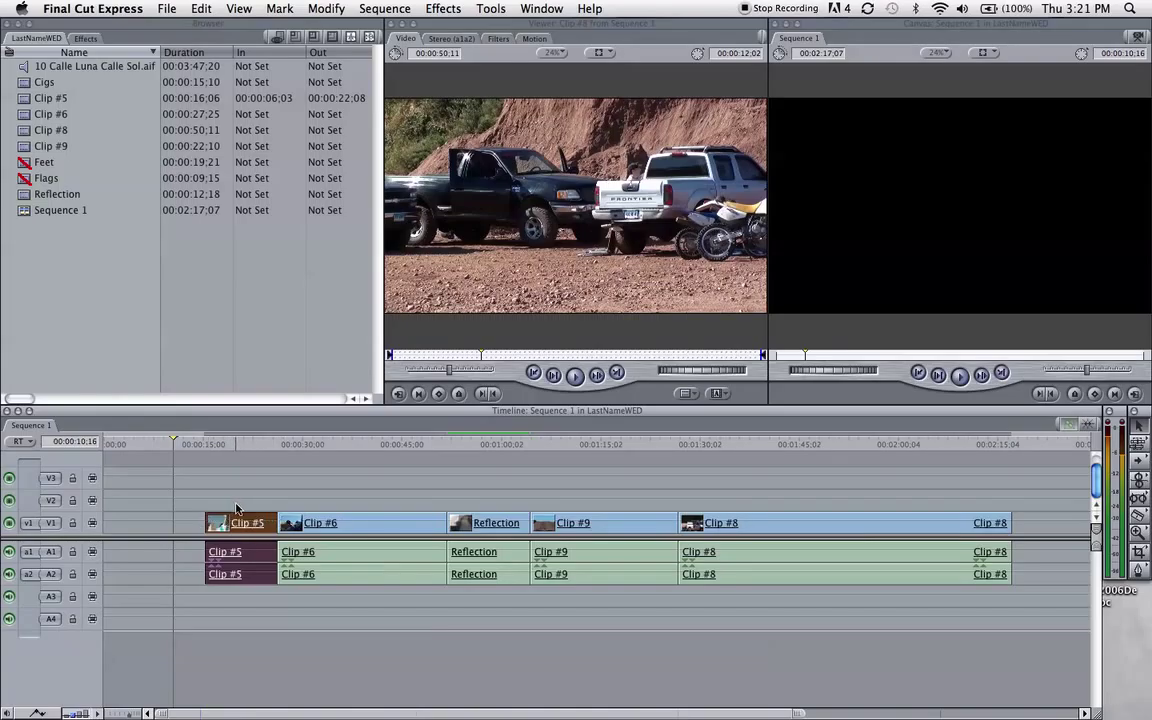
left_click(242, 447)
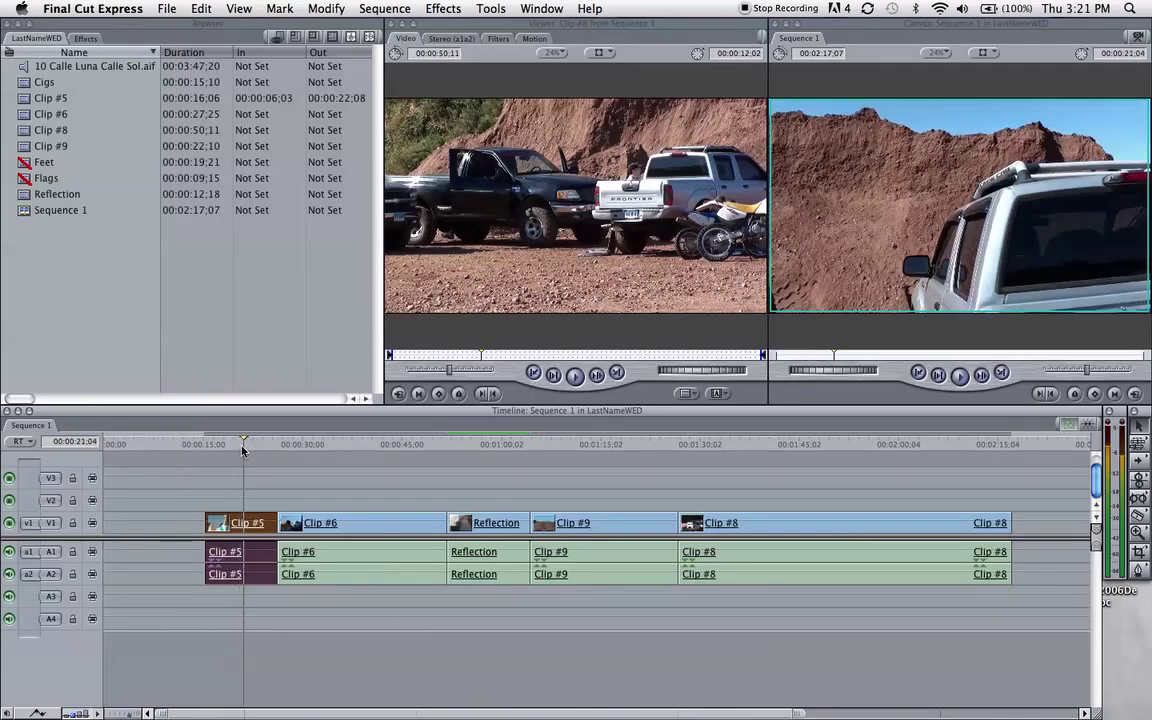
left_click_drag(242, 447, 168, 447)
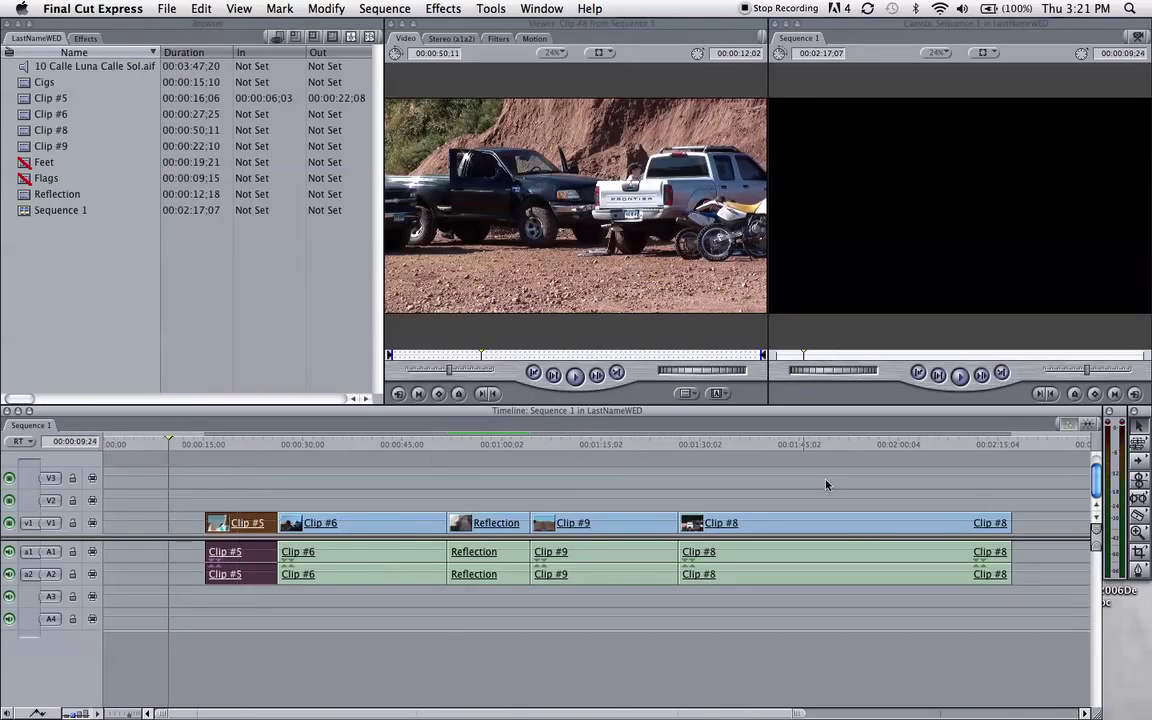
left_click(1138, 518)
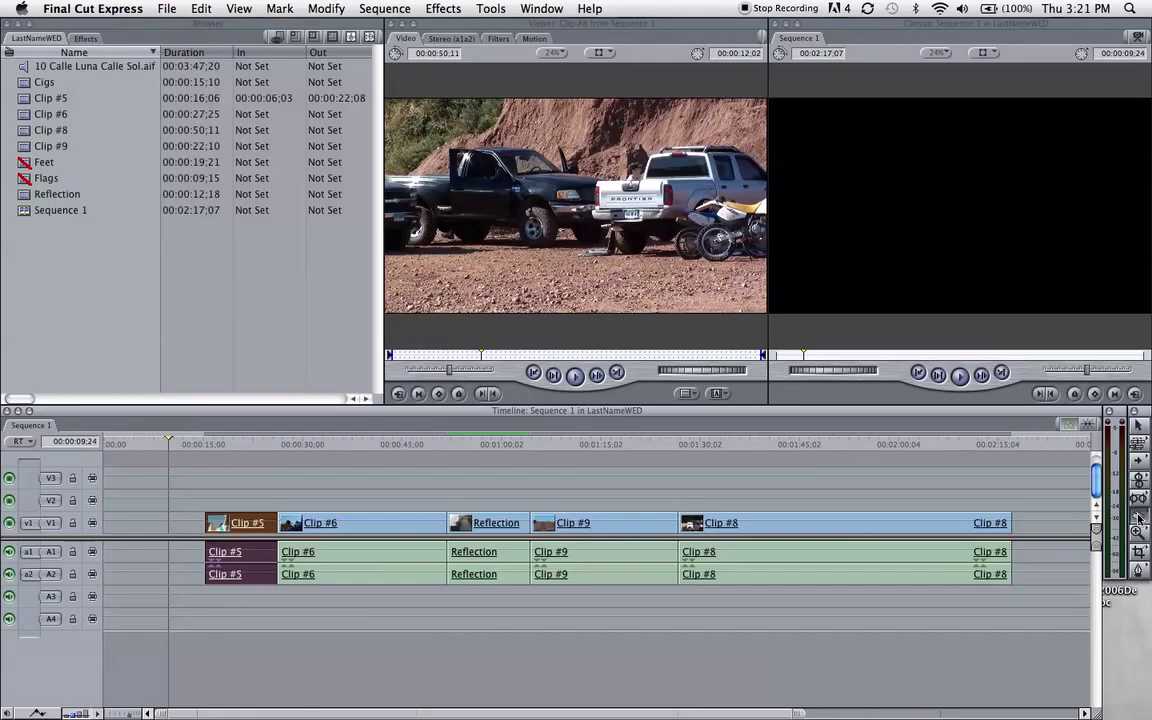
left_click(248, 523)
key("a")
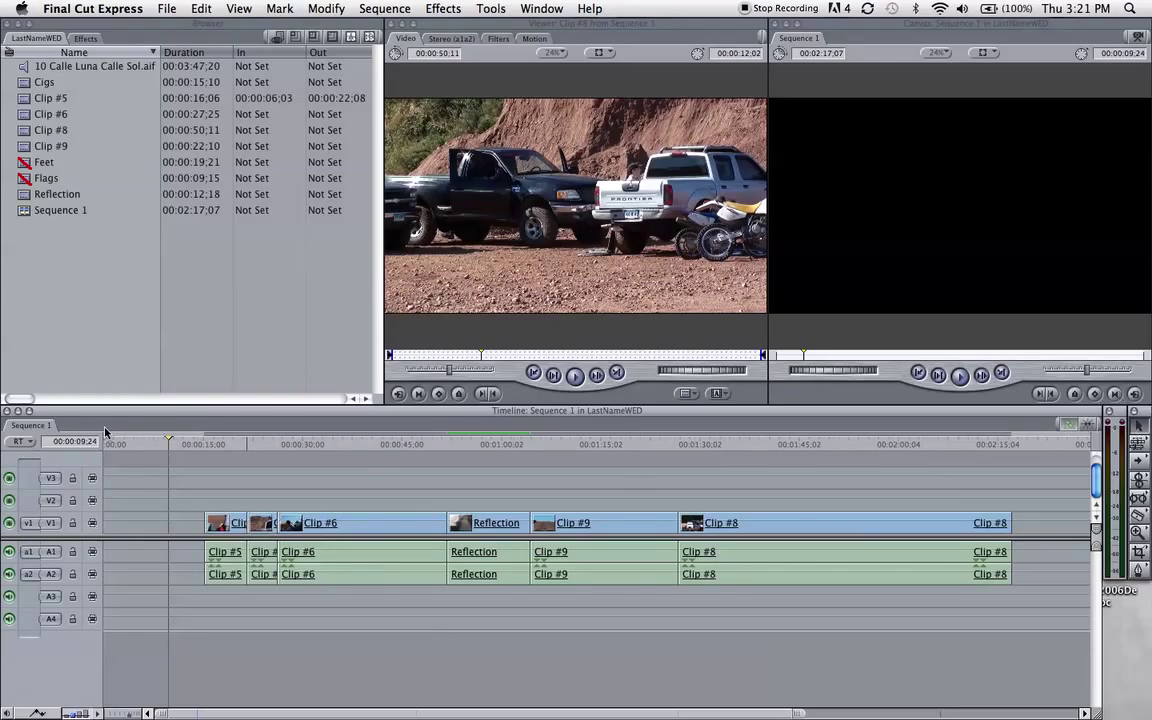
Step: Shorten the second piece of Clip #5 and shift it earlier, over the end of the first piece
mouse_move(245, 523)
left_mouse_down()
mouse_move(258, 530)
mouse_move(245, 523)
left_mouse_up()
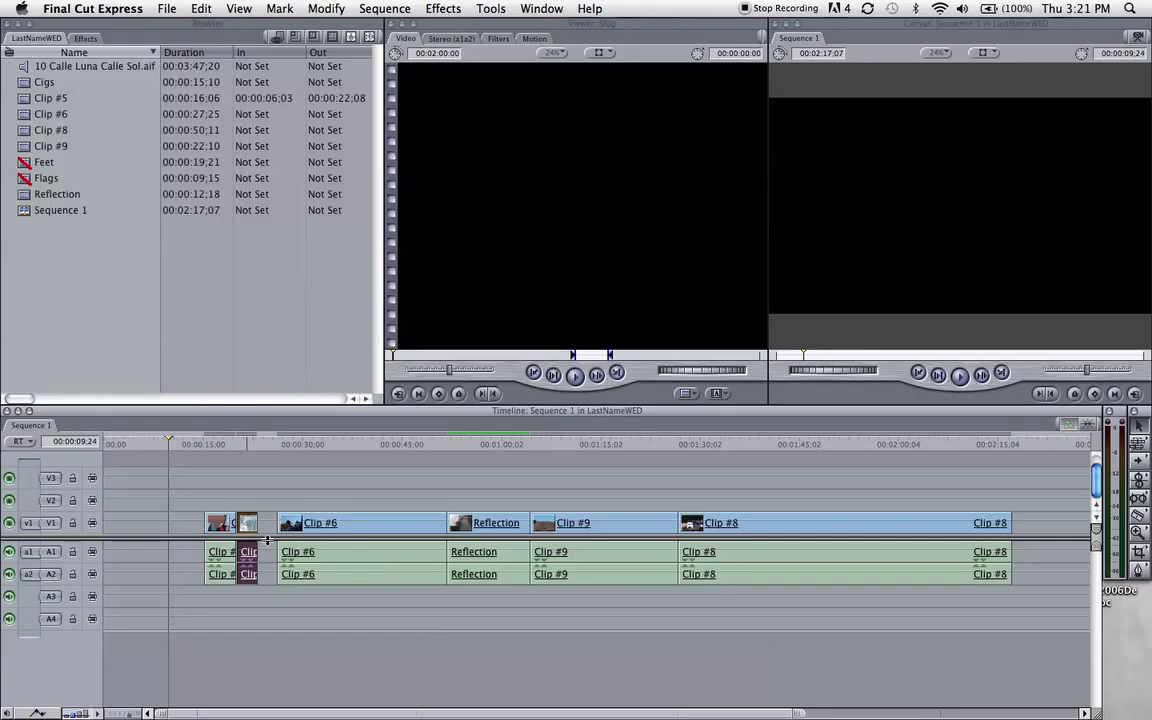
left_click_drag(251, 525, 247, 522)
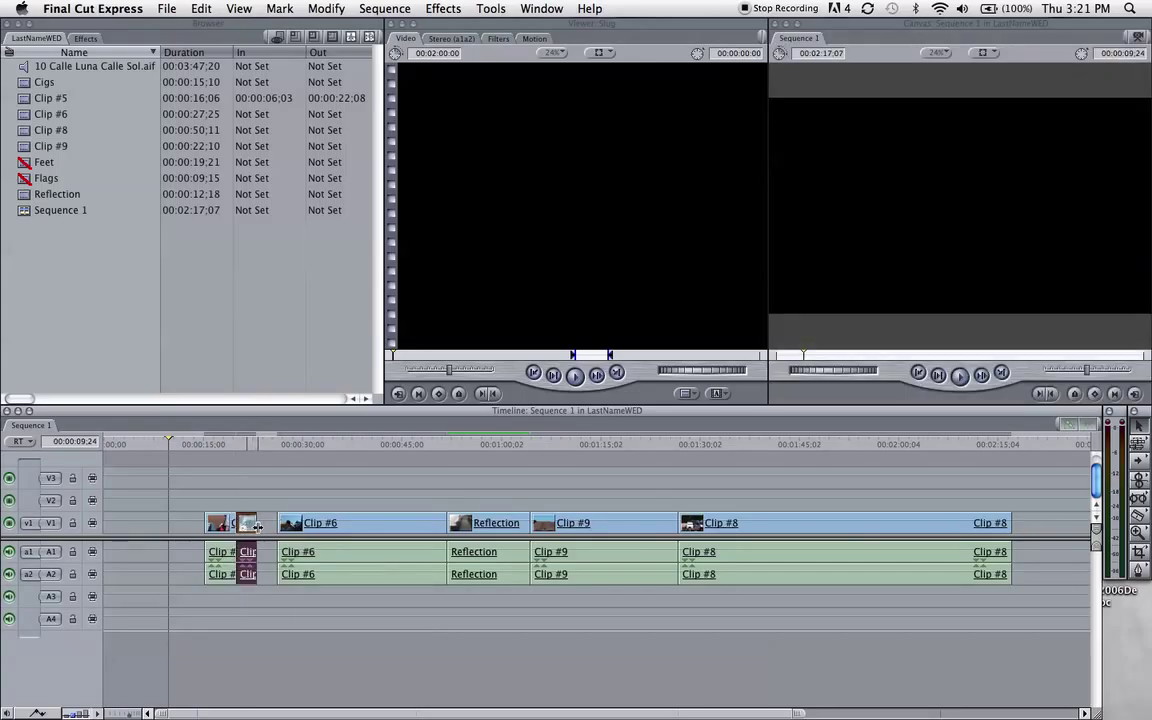
left_click(238, 476)
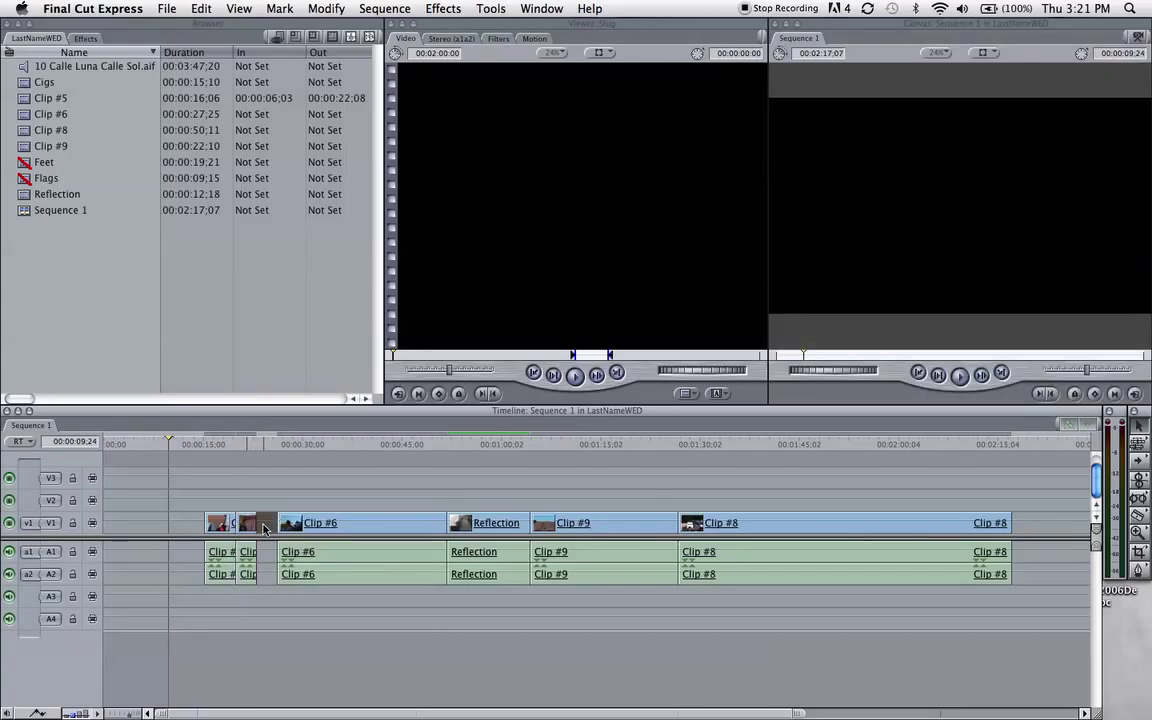
Step: Close the gap between the second piece of Clip #5 and Clip #6
left_click(266, 450)
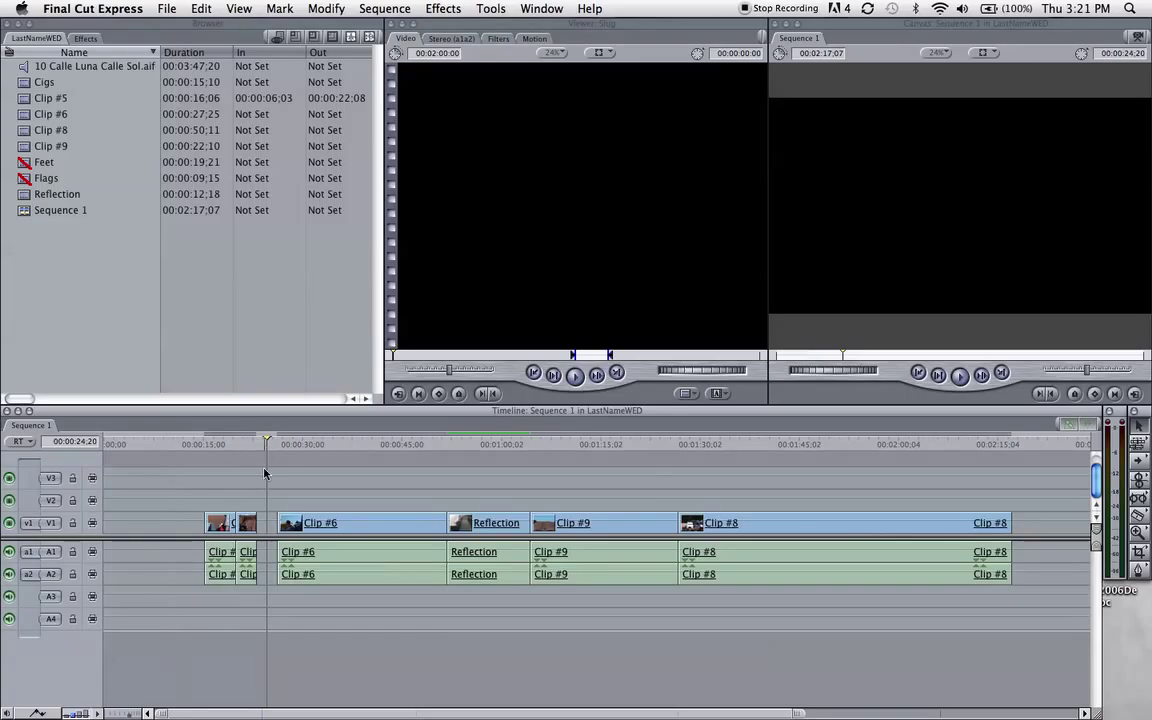
right_click(276, 523)
left_click(290, 528)
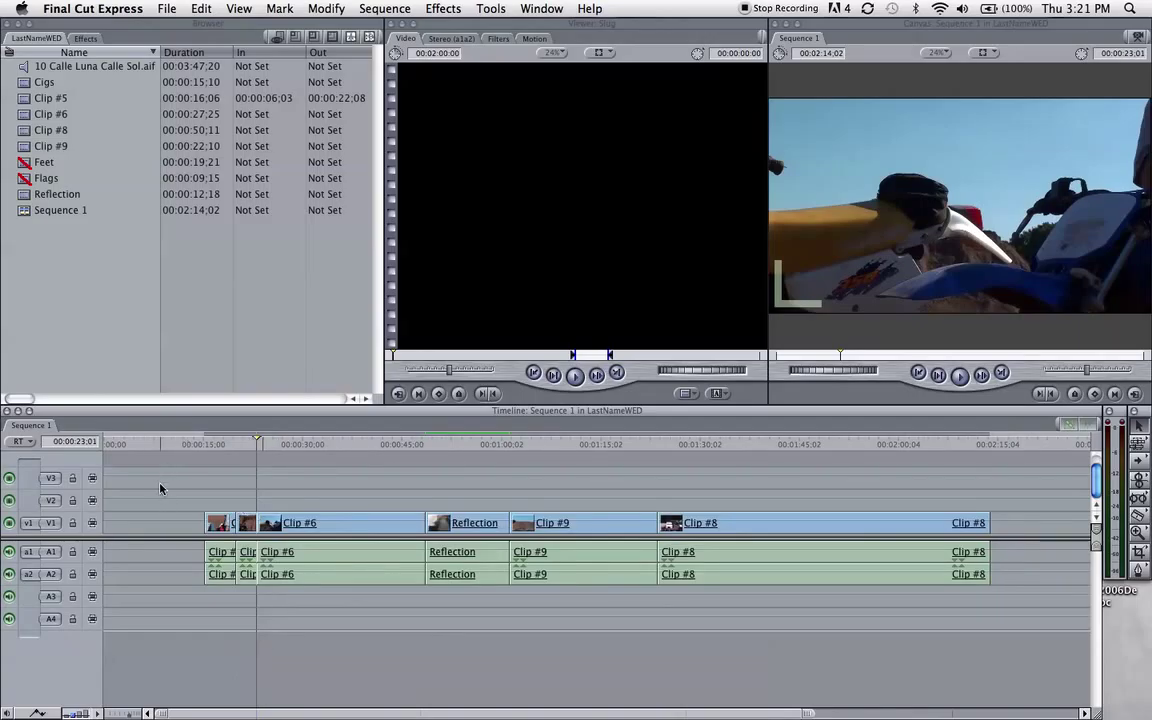
Step: Return the playhead to the start of the sequence and load a plain Text generator into the Viewer
left_click_drag(152, 455, 65, 452)
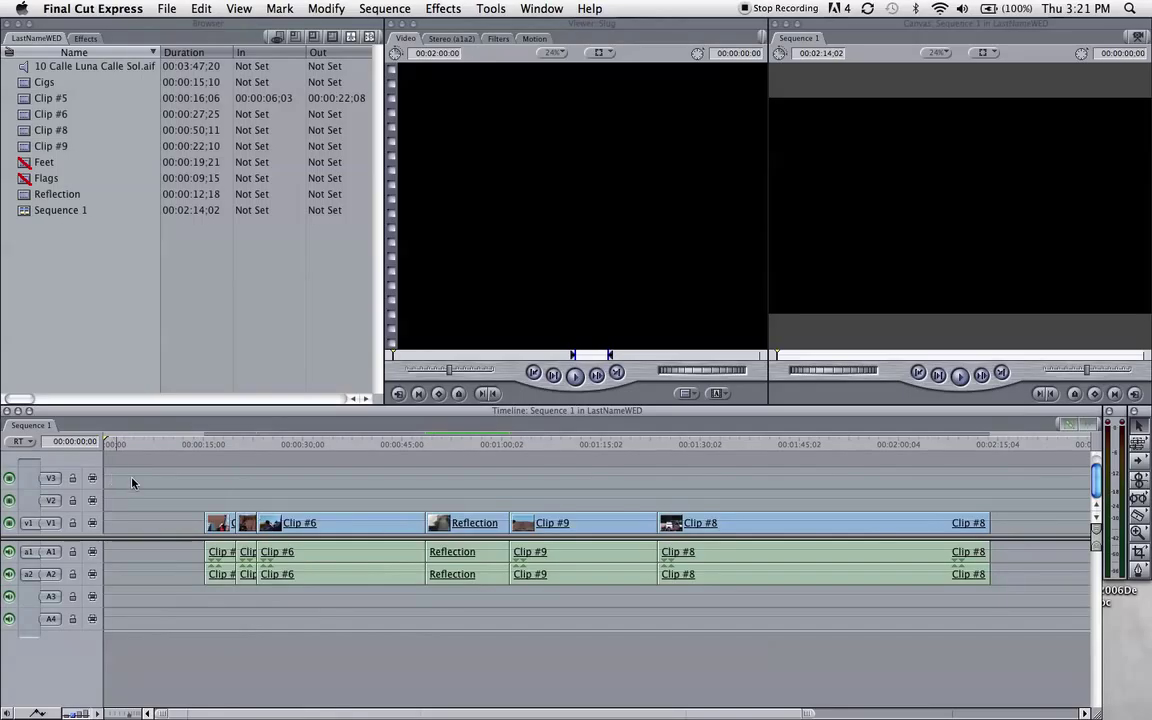
left_click(719, 395)
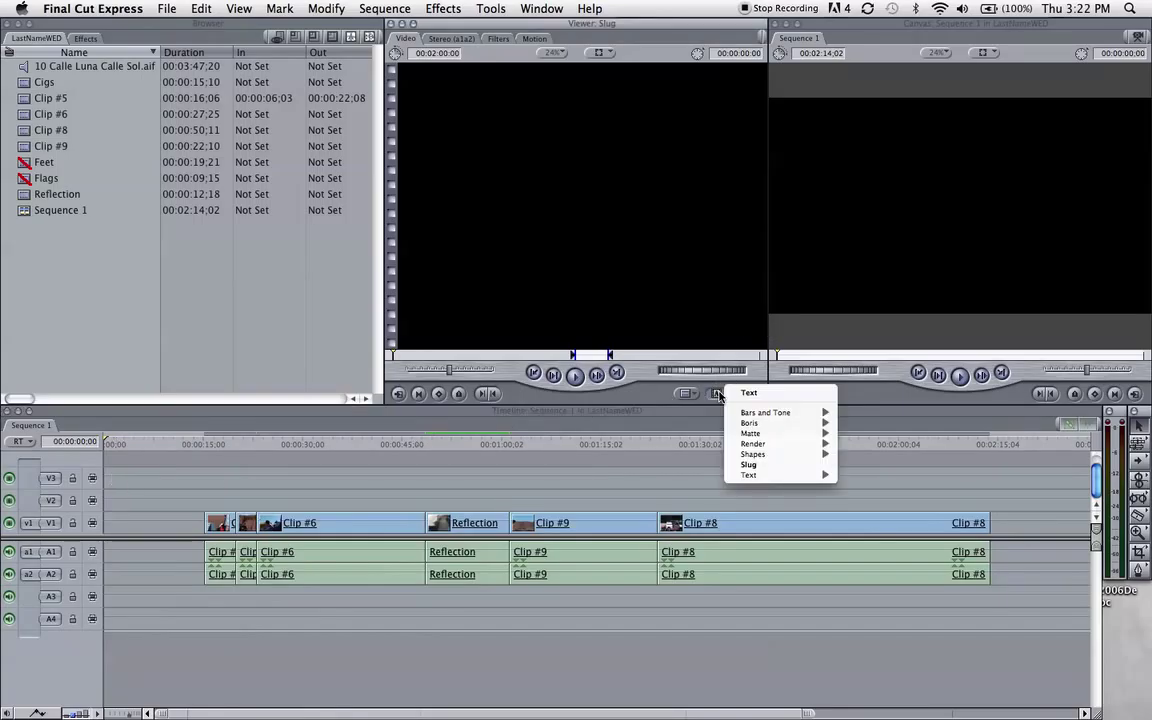
mouse_move(750, 476)
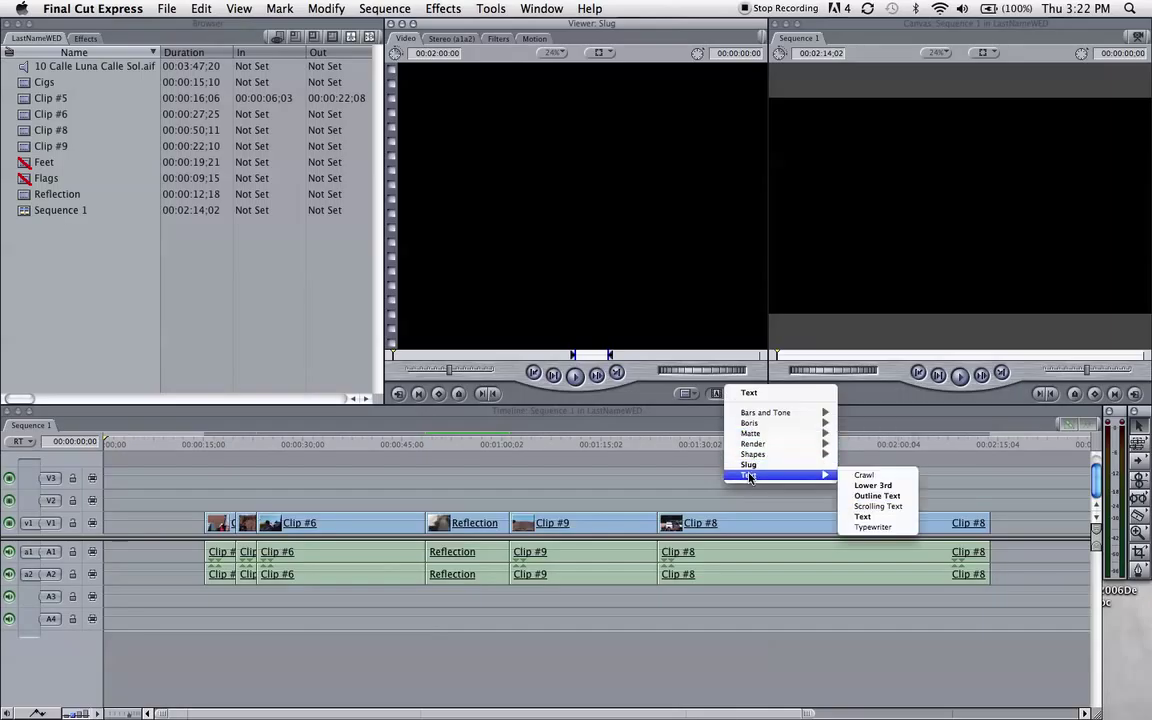
left_click(872, 518)
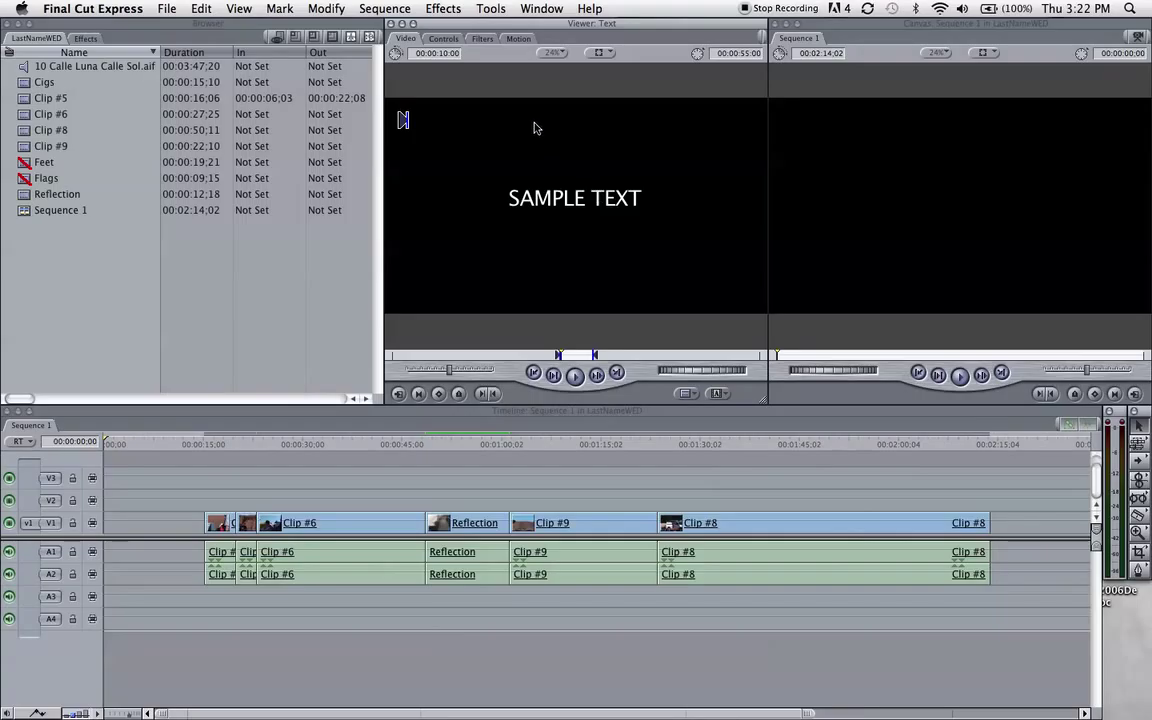
Step: Replace the sample text with two lines, "First Last Name" and "Wed or Fri Class", and show the title in the Viewer
left_click(440, 39)
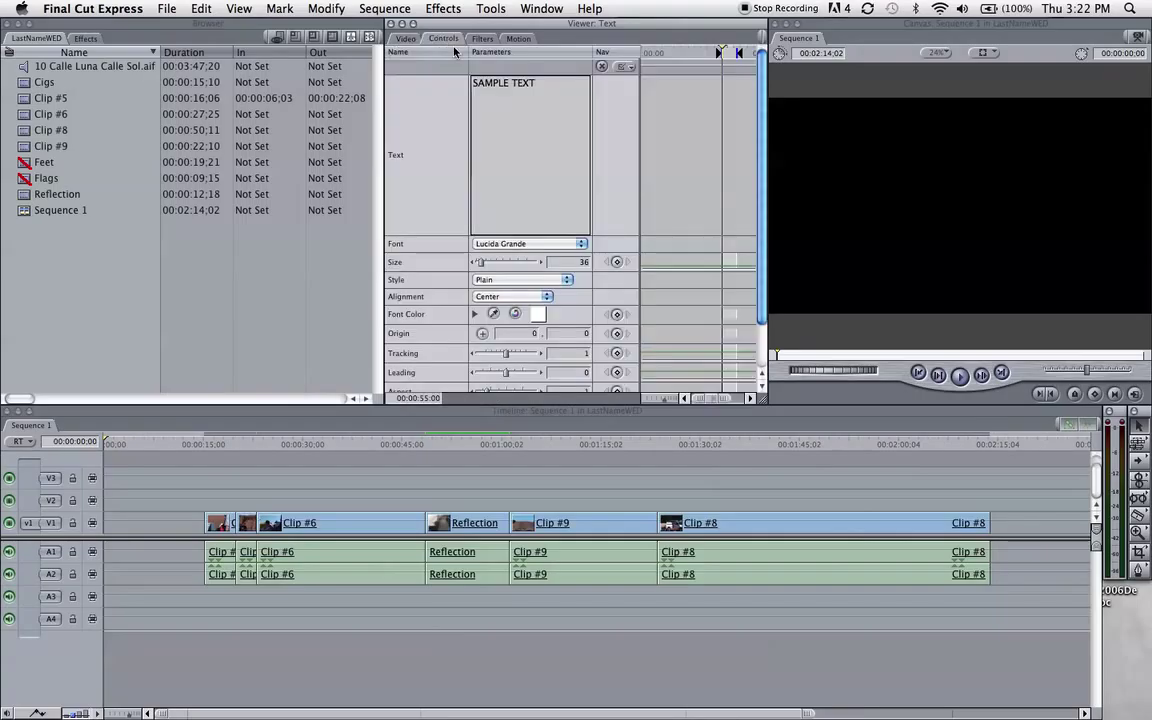
triple_click(540, 87)
type("First Last Name")
key("Return")
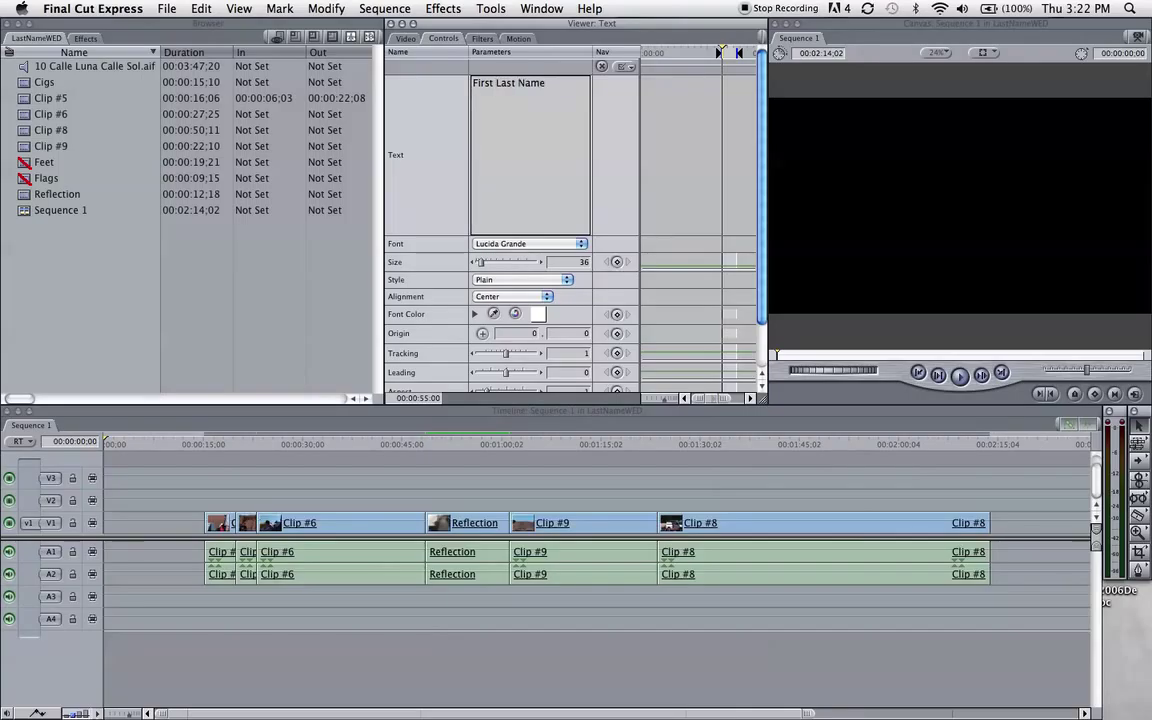
type("Wed or Fri Class")
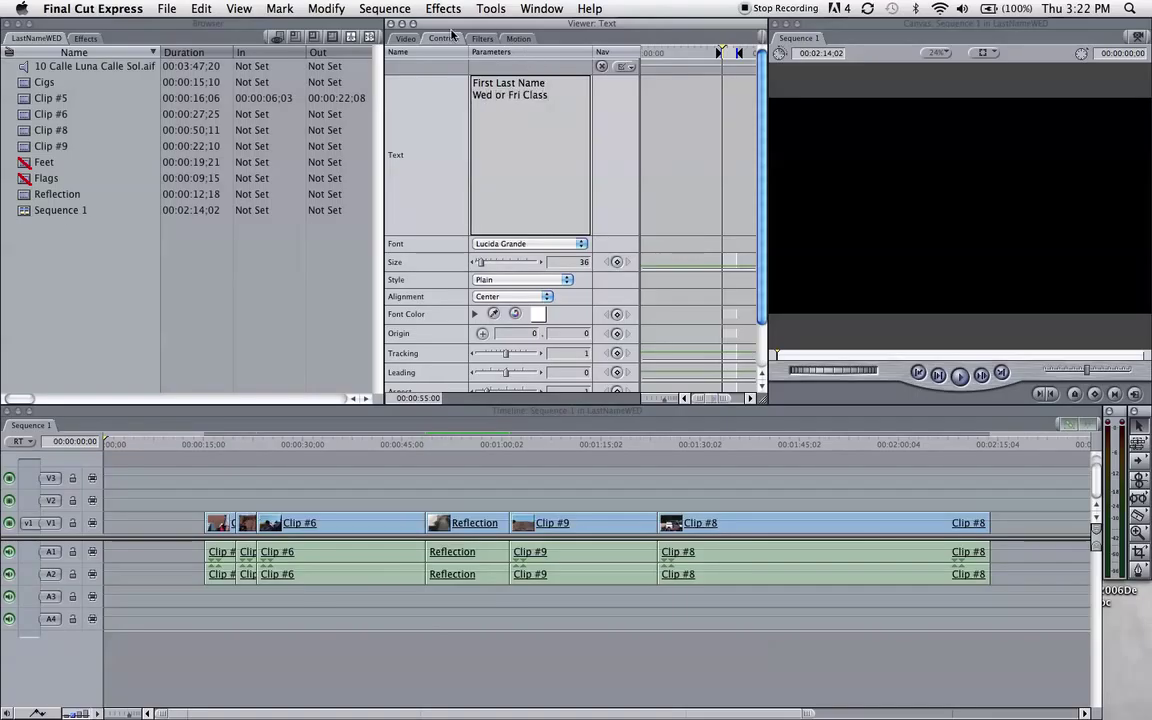
left_click(403, 40)
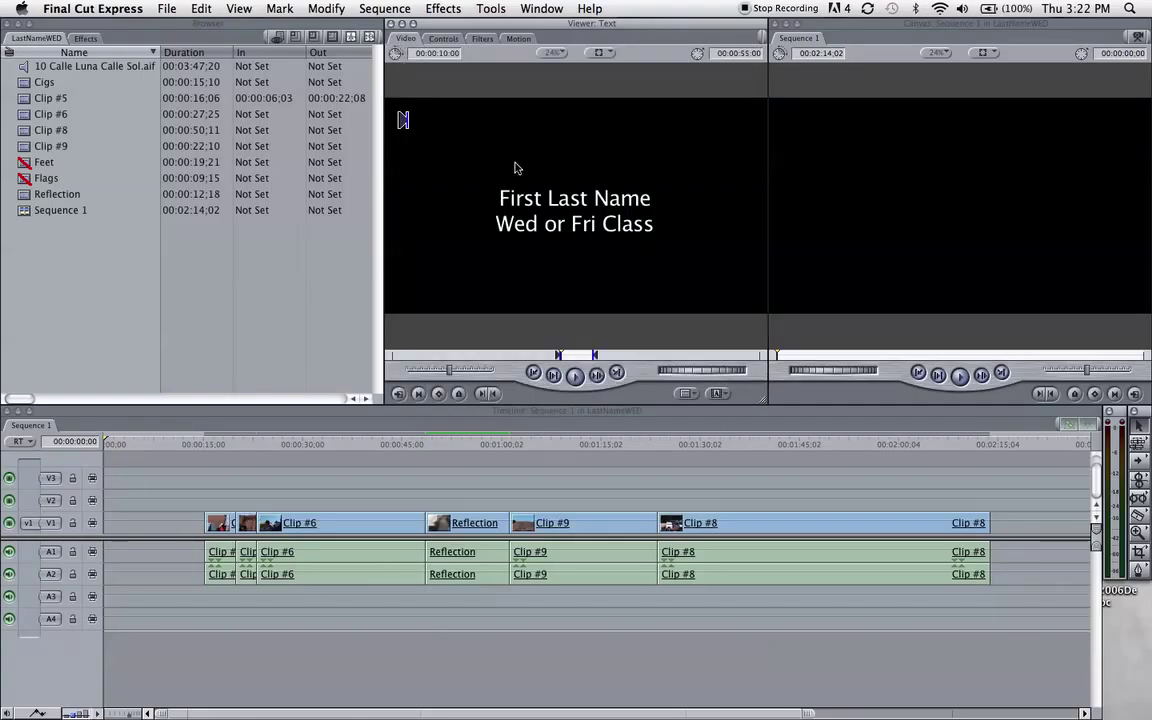
Step: Insert the text title on track V3, placed at the very start of the sequence, and save the project
left_click_drag(567, 226, 207, 473)
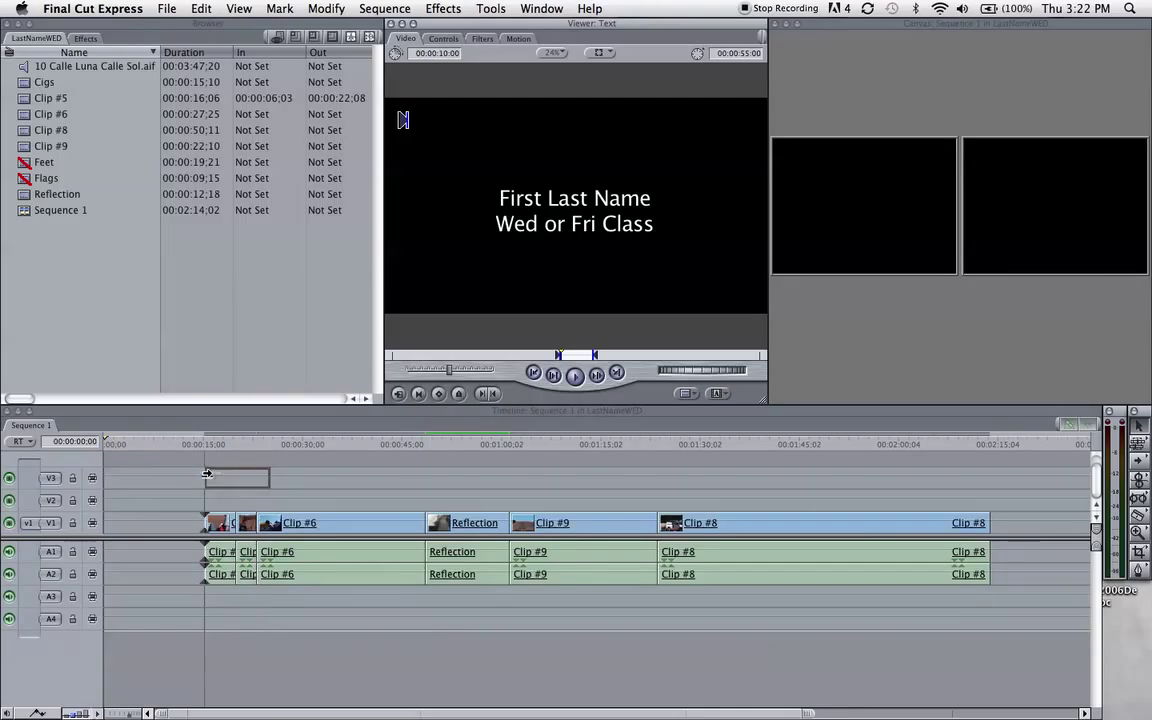
left_click_drag(207, 473, 207, 474)
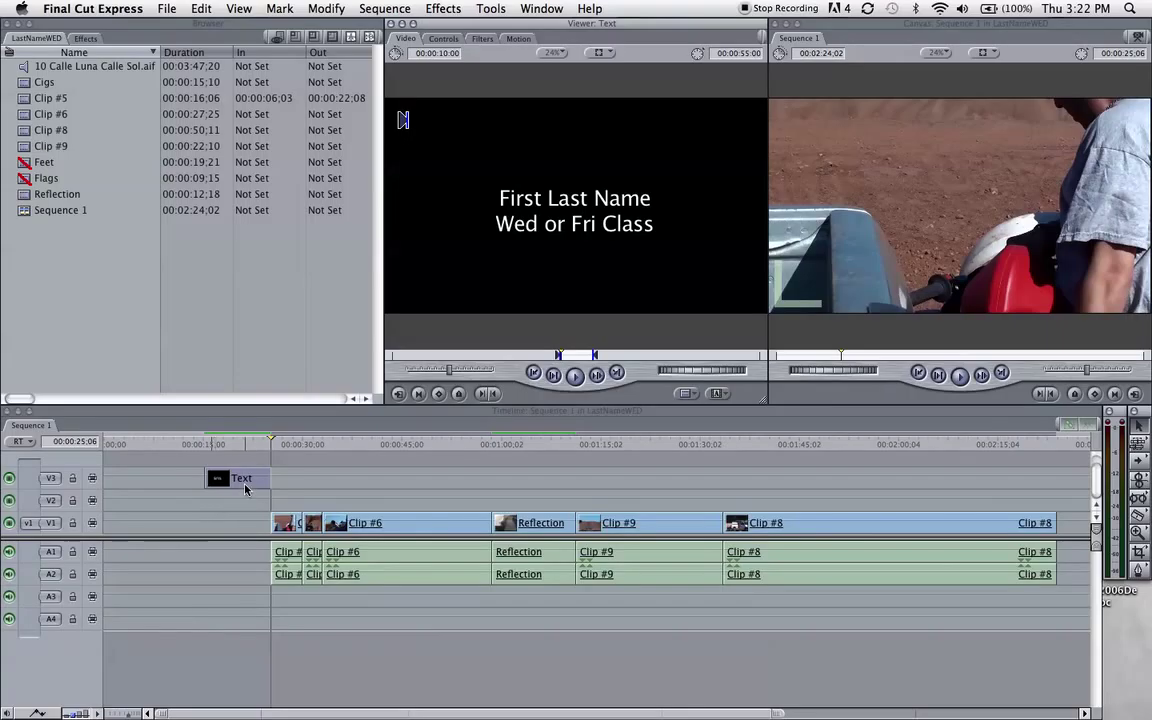
left_click_drag(245, 483, 152, 479)
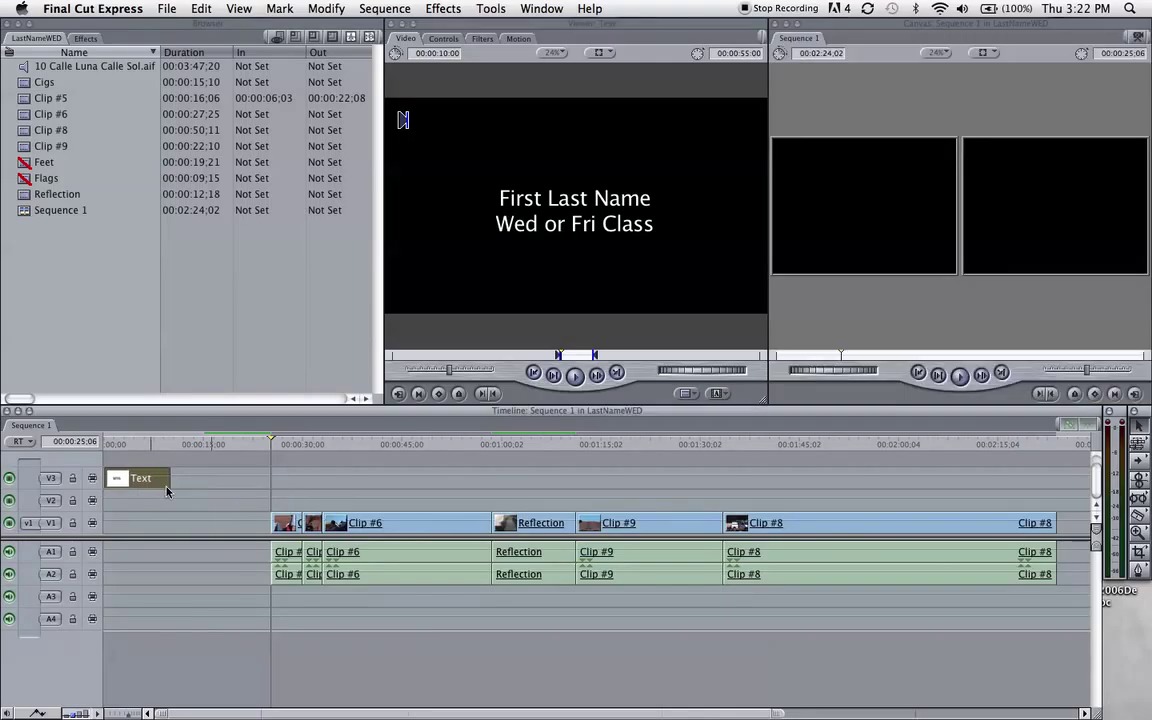
key("super+s")
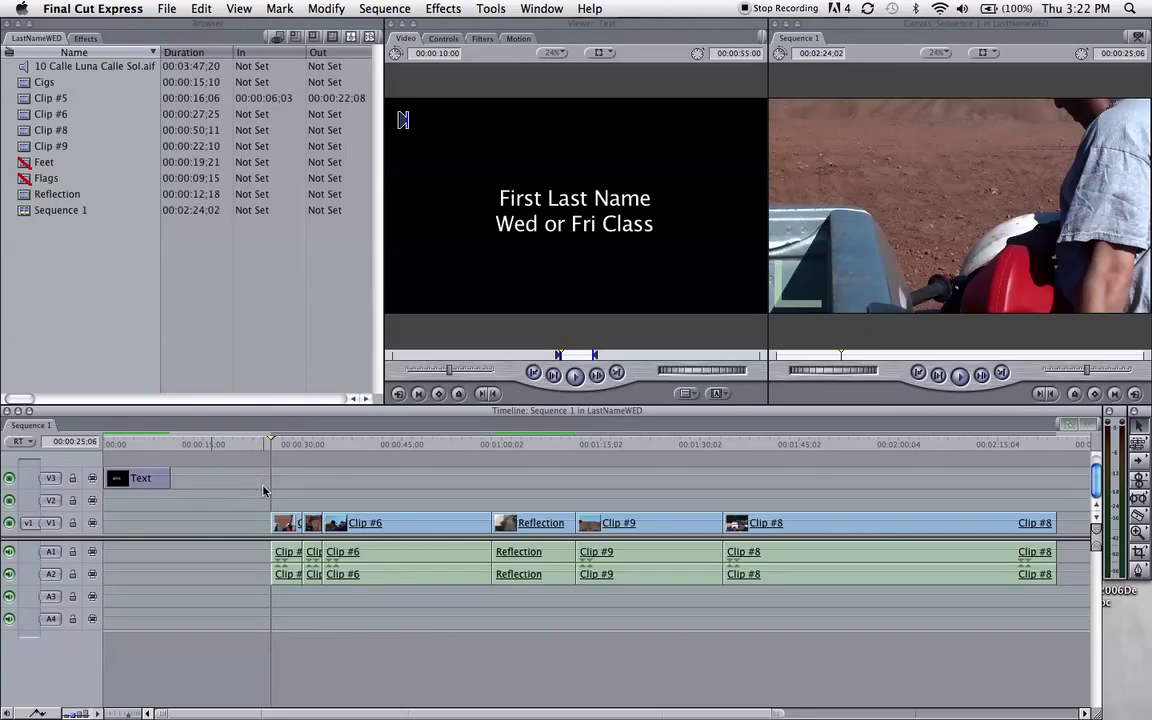
Step: Shift all the clips on V1 and their audio earlier so they start where the title ends
left_click_drag(243, 460, 686, 519)
left_click_drag(398, 520, 307, 514)
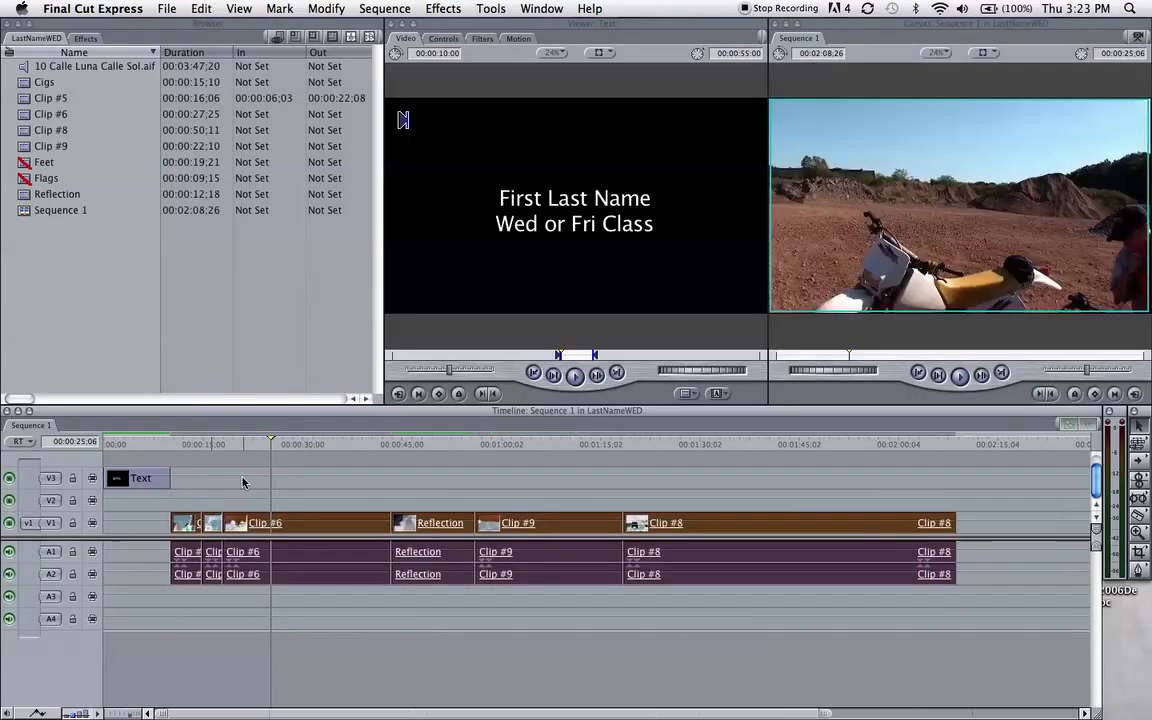
left_click(244, 478)
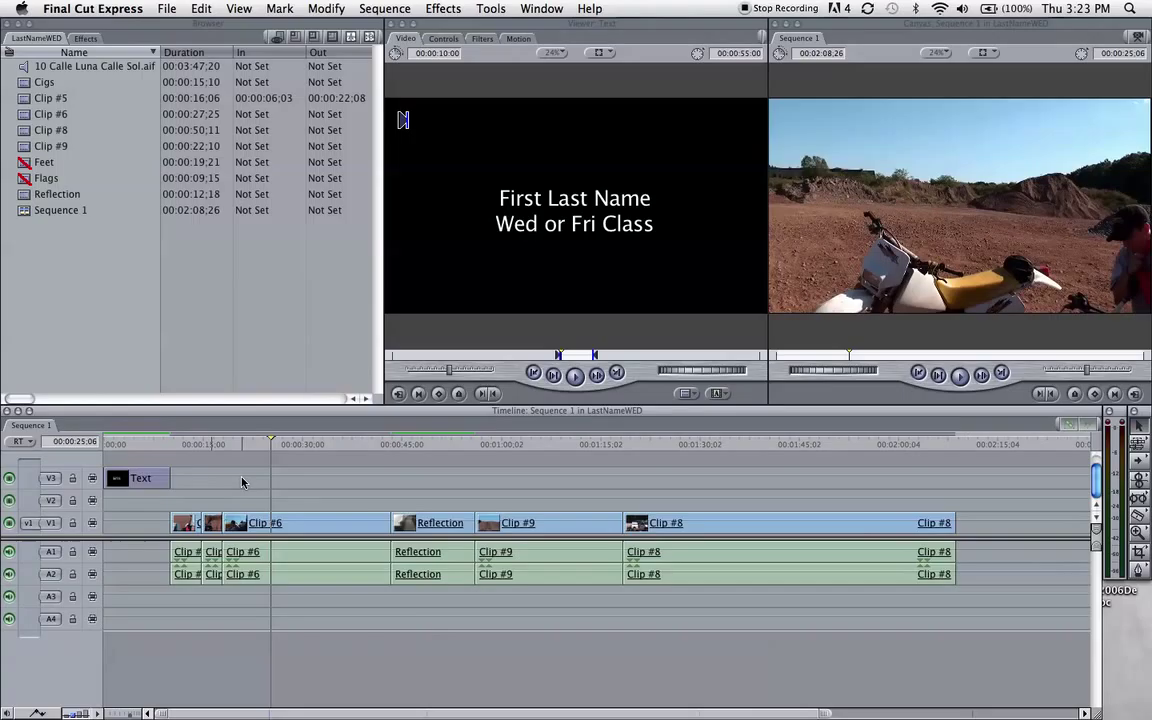
Step: Add 10 Calle Luna Calle Sol.aif below track A4, starting at the beginning of the sequence
left_click(30, 67)
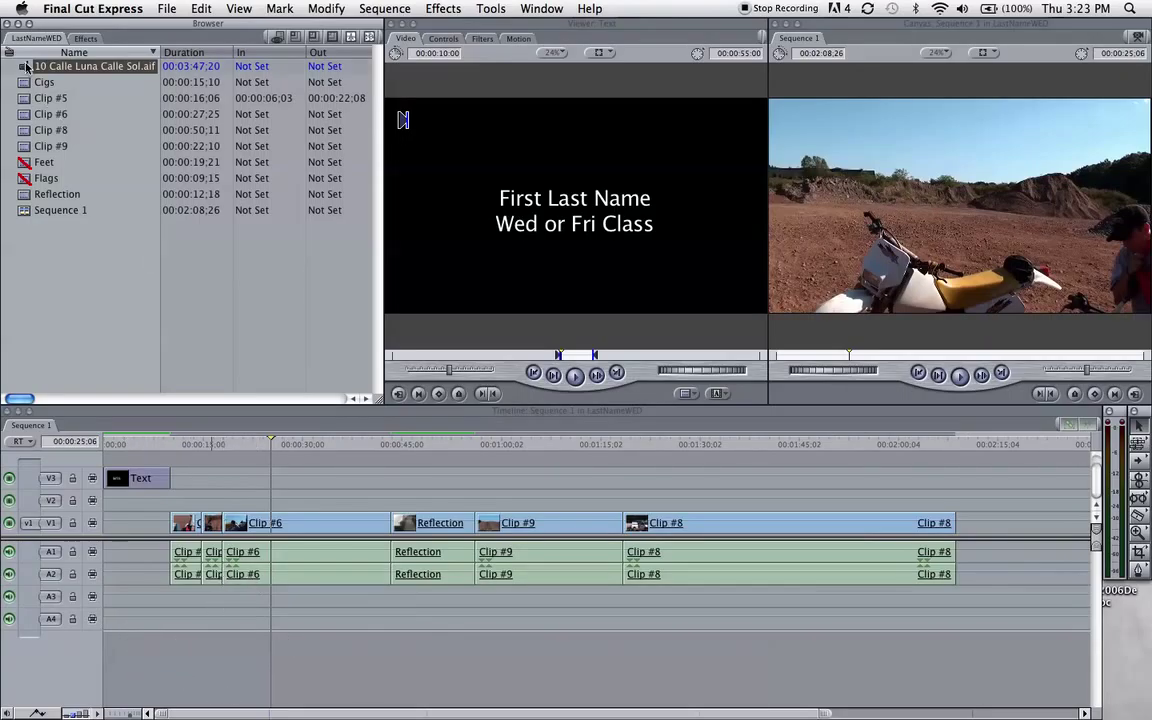
left_click_drag(27, 67, 112, 670)
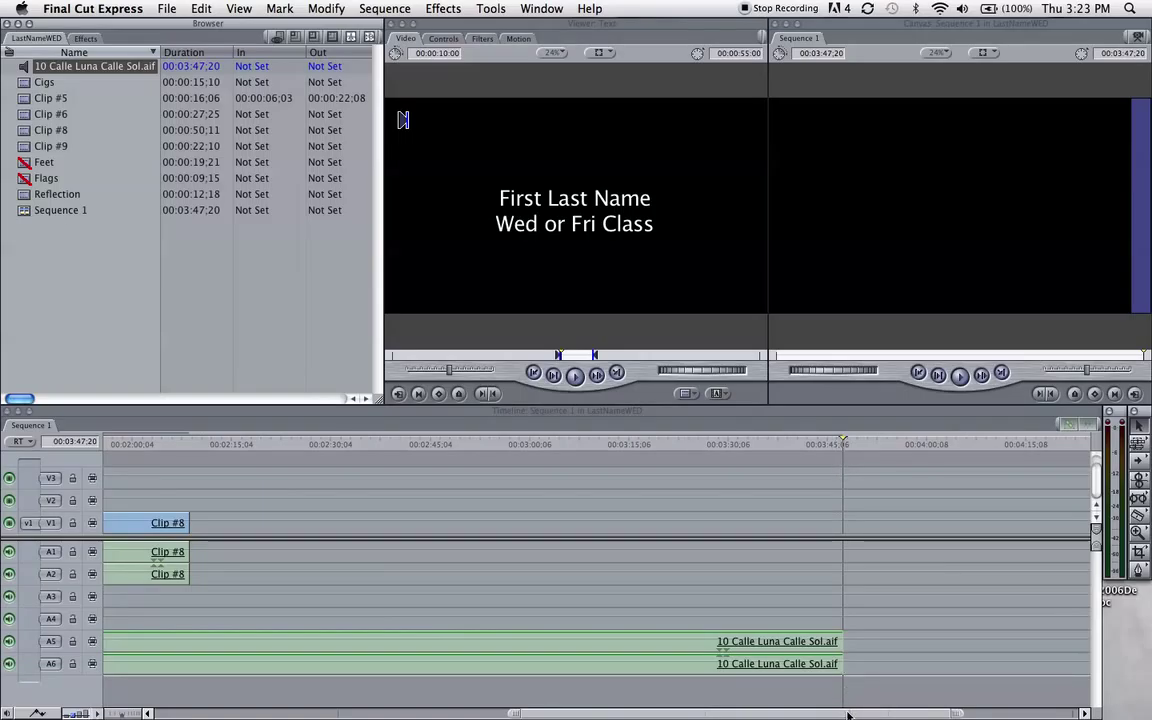
left_click_drag(848, 716, 500, 716)
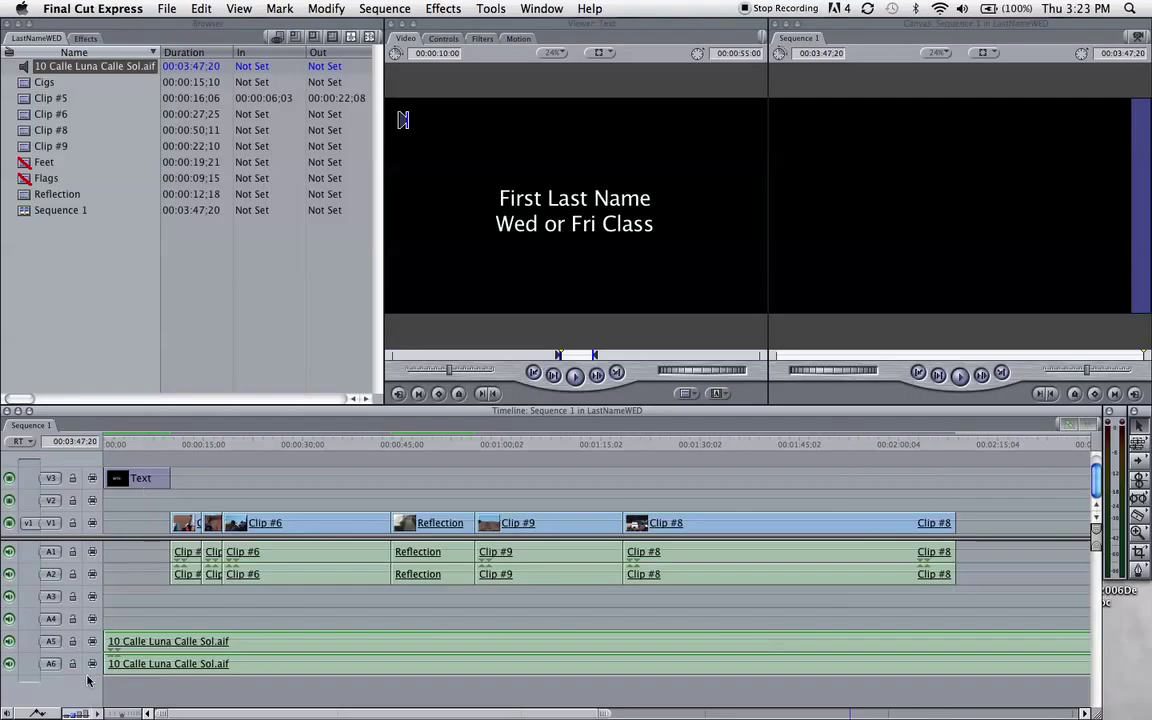
Step: Move the music down to tracks A7 and A8 and set the timeline tracks to the smallest height
left_click(122, 643)
left_click_drag(122, 643, 115, 690)
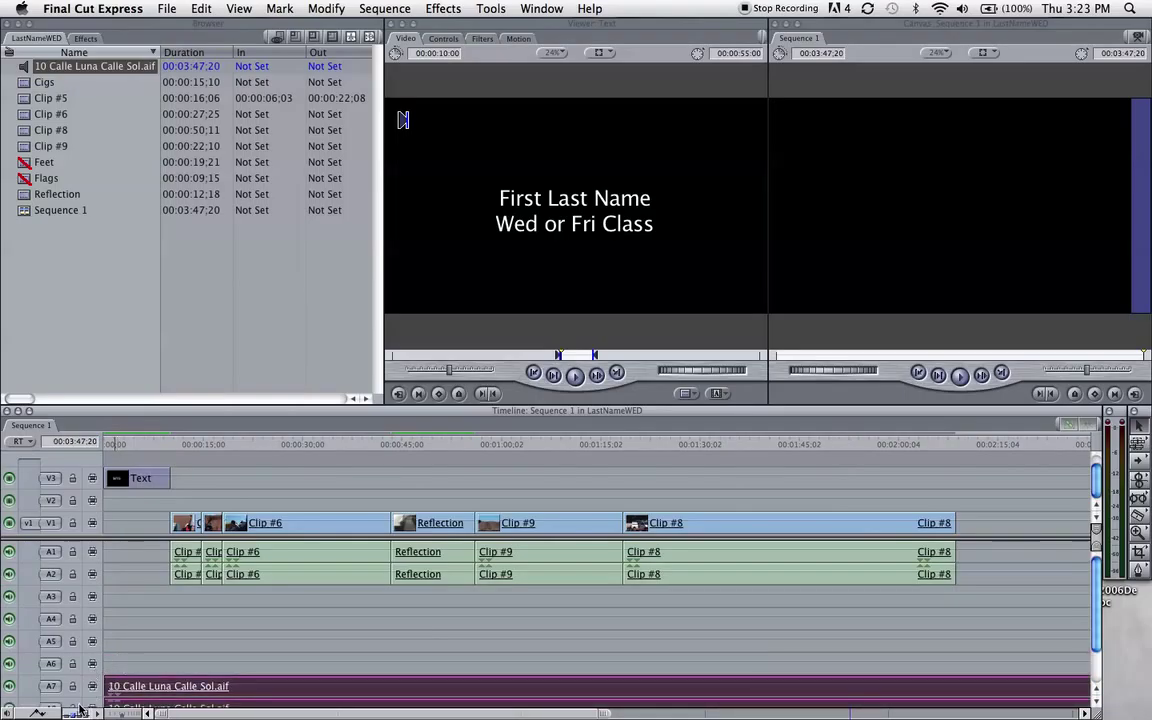
left_click(78, 714)
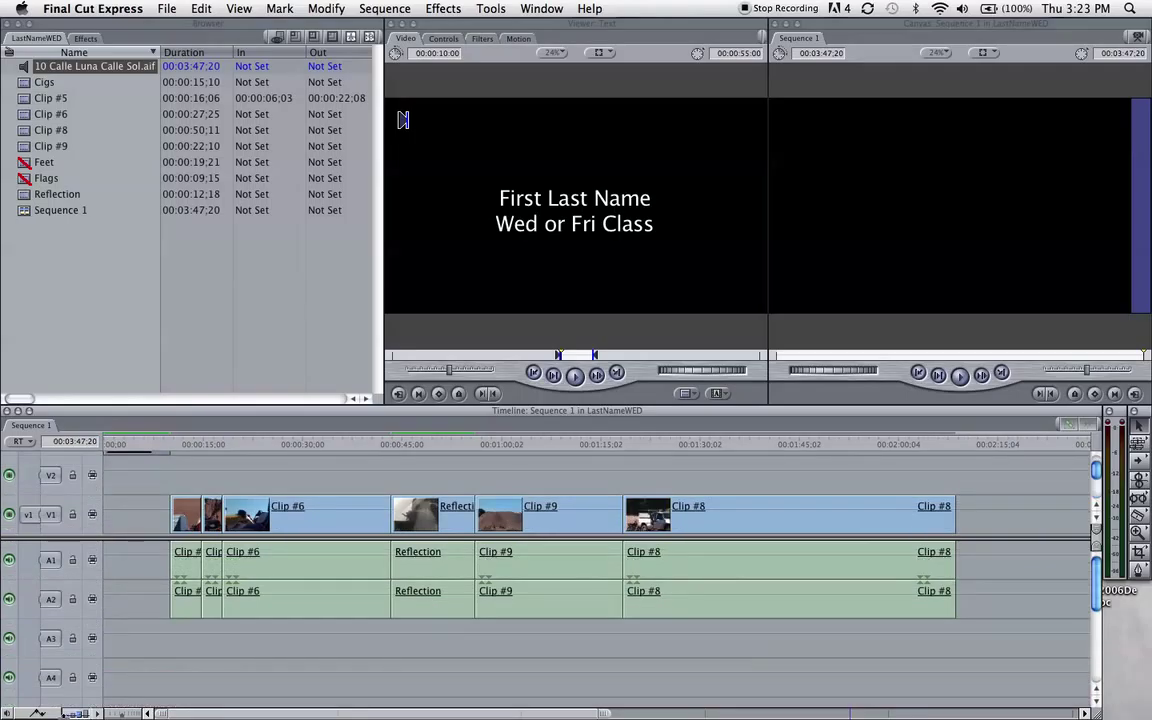
left_click(66, 714)
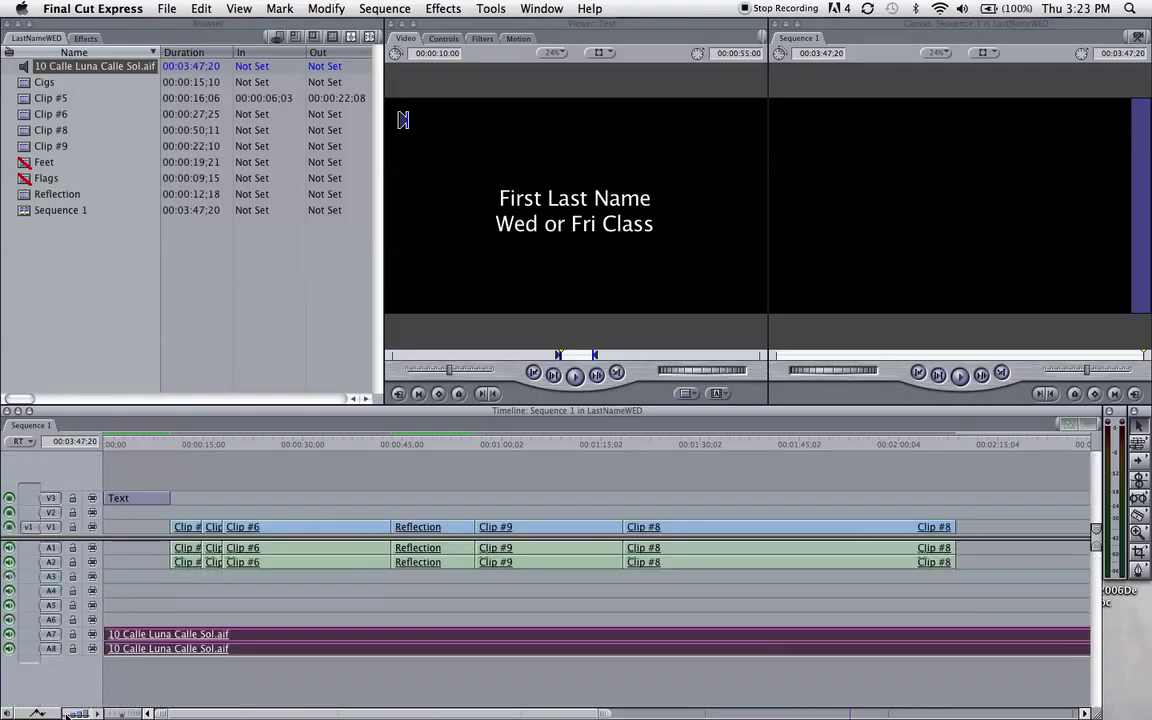
left_click(121, 663)
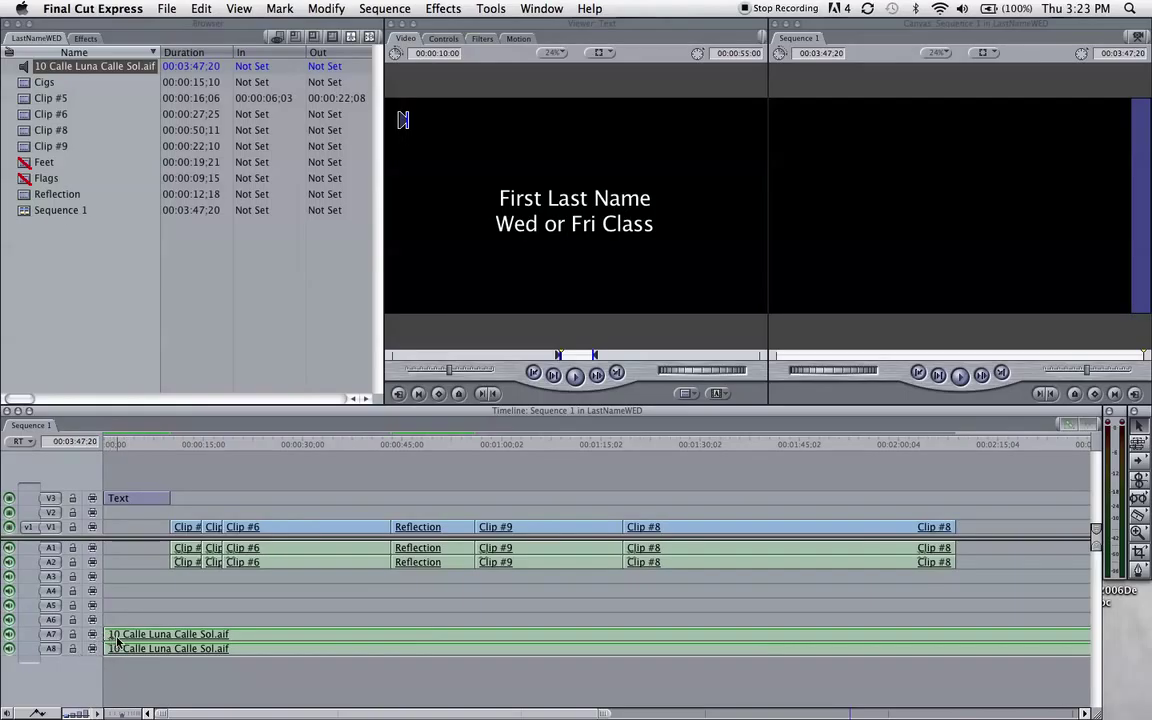
left_click(188, 526)
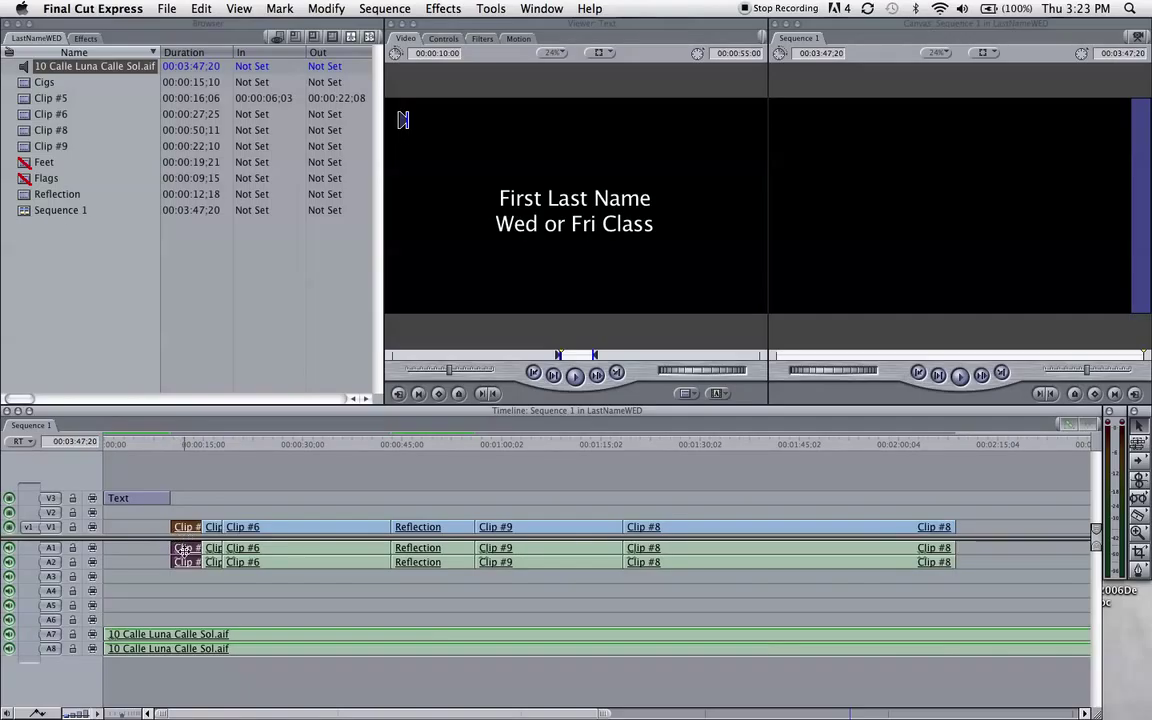
left_click(194, 517)
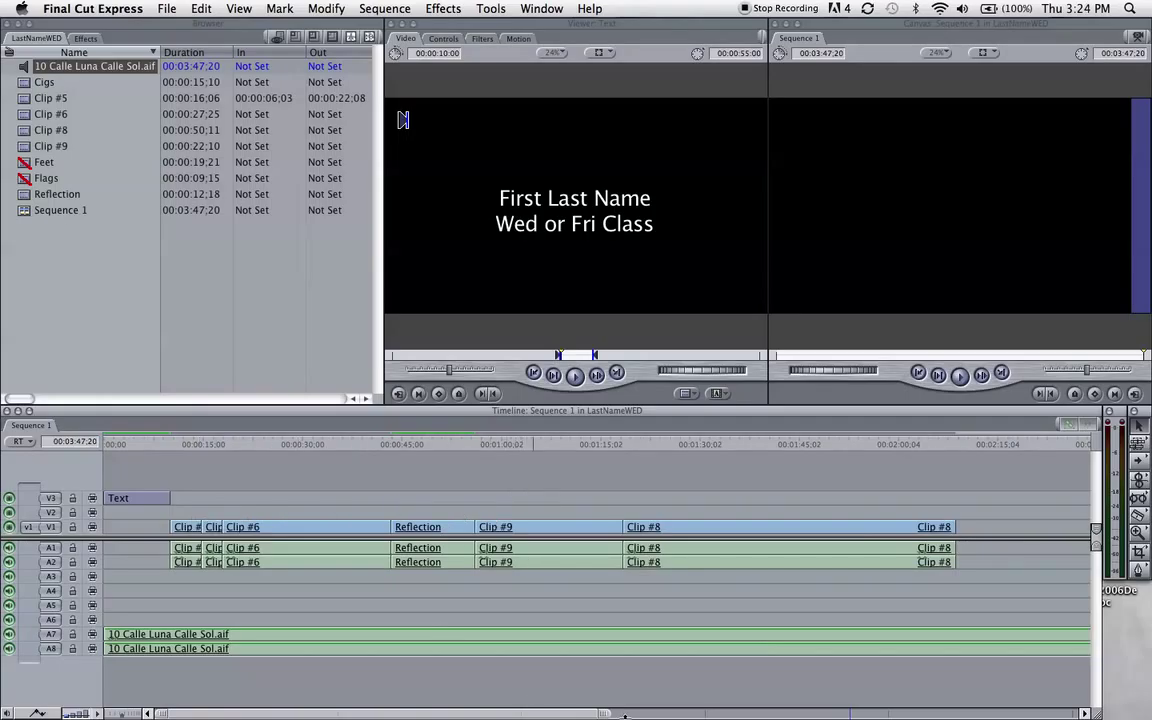
Step: Switch to the EdLuna.com page in Safari and return to Final Cut Express through the overview of open windows
mouse_move(1149, 610)
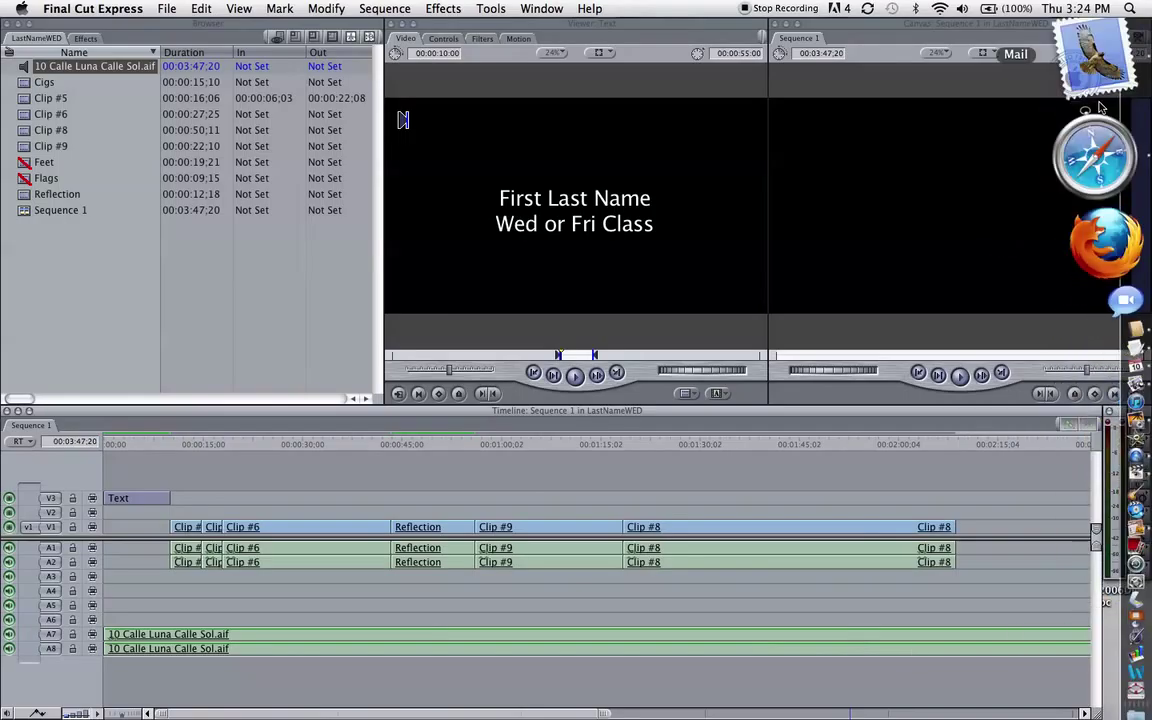
left_click(1101, 115)
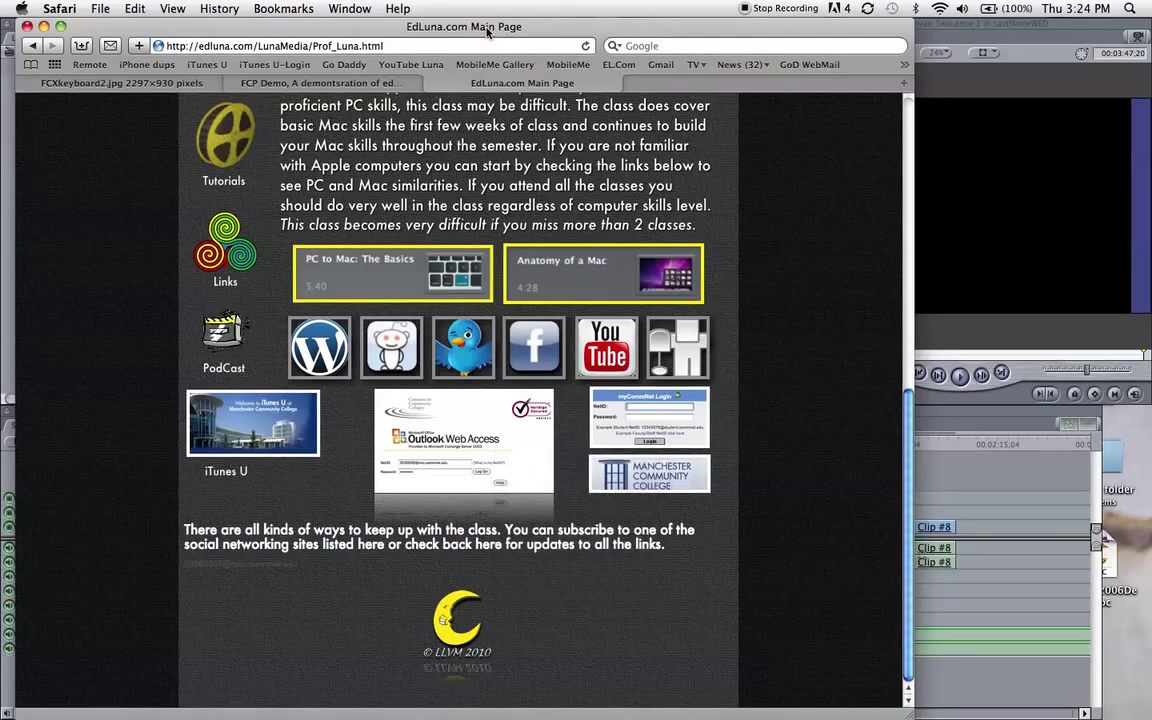
key("F9")
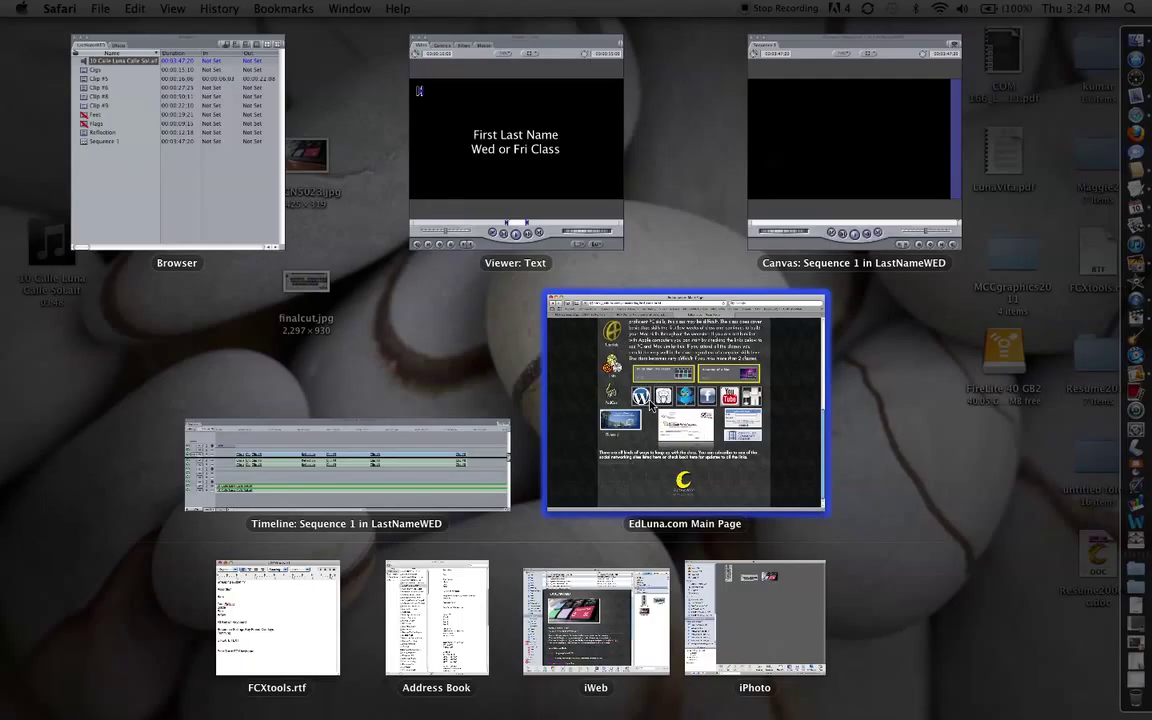
left_click(540, 159)
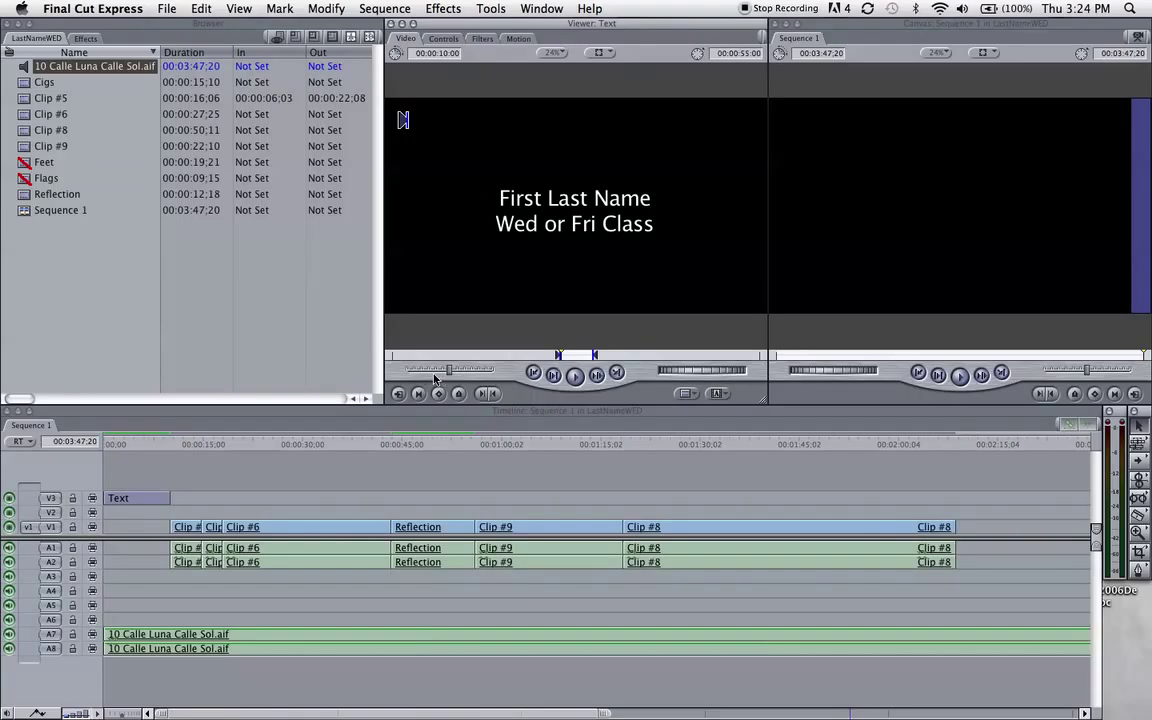
Step: Bring the Safari window forward from the window overview, reposition it, and go back to the Final Cut Express project
key("F9")
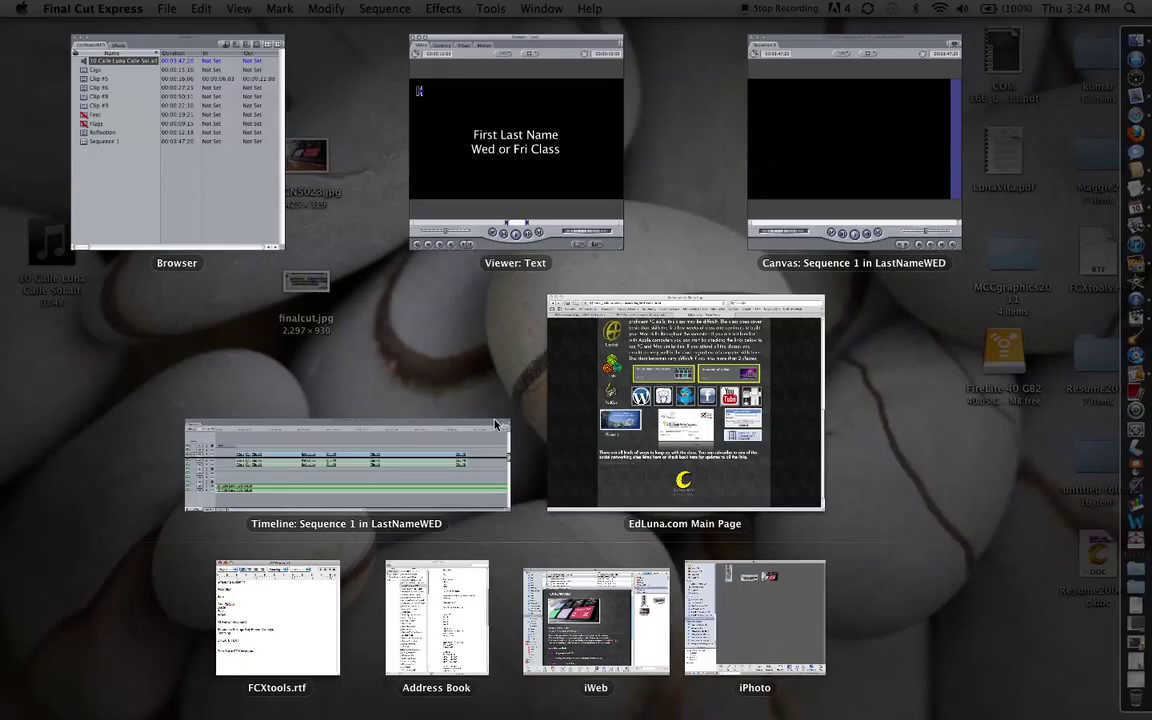
left_click(723, 444)
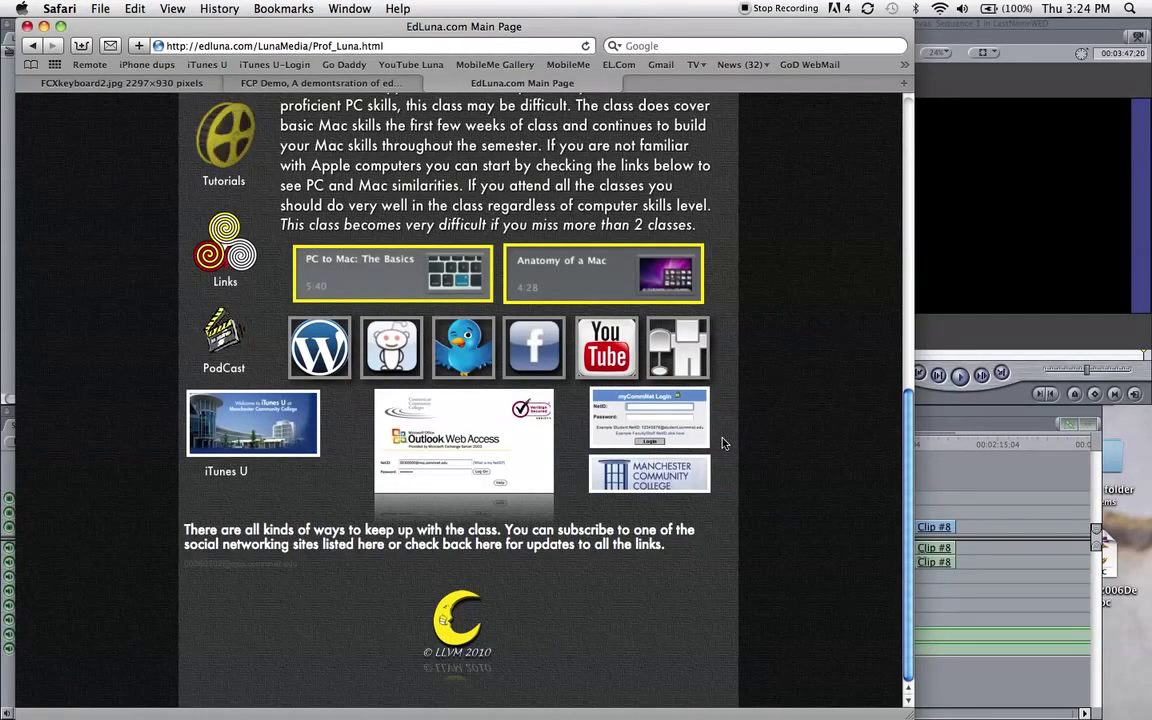
key("super+m")
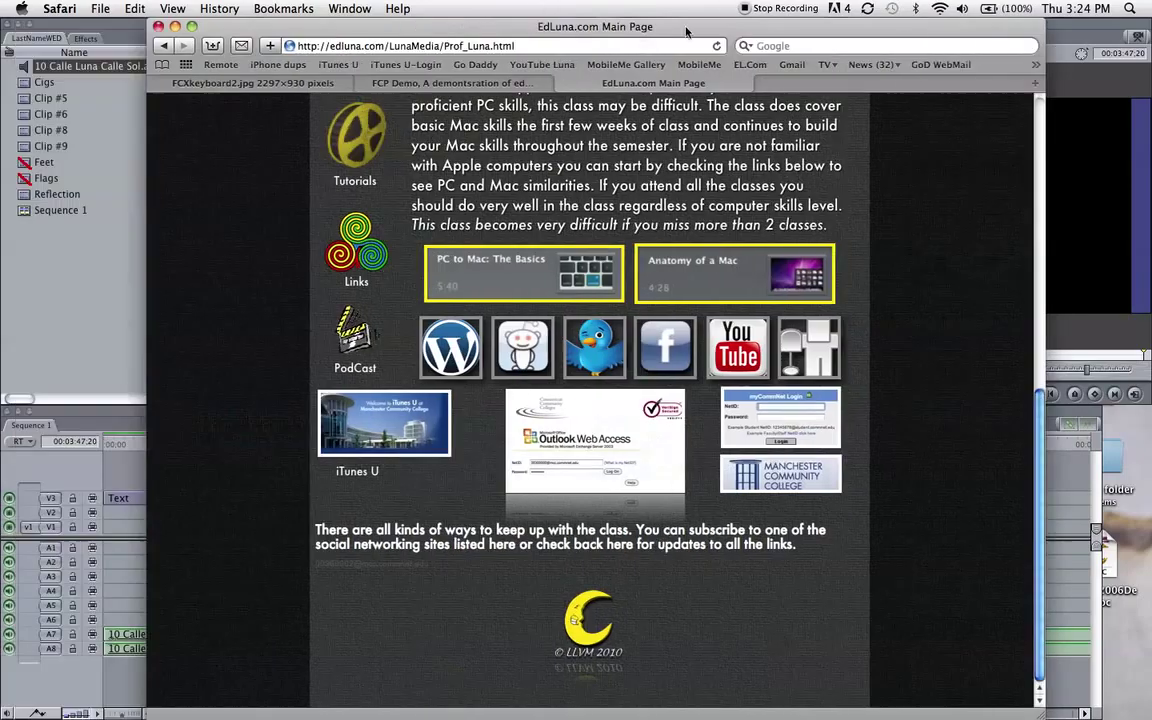
left_click_drag(888, 140, 347, 14)
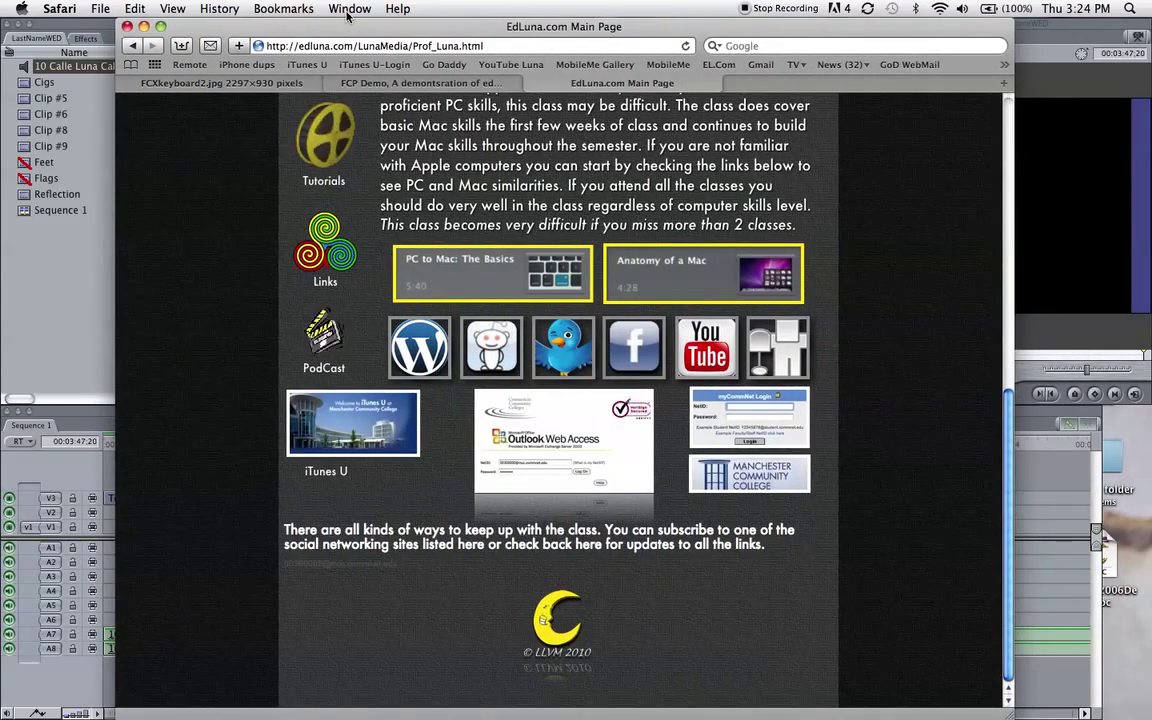
key("F9")
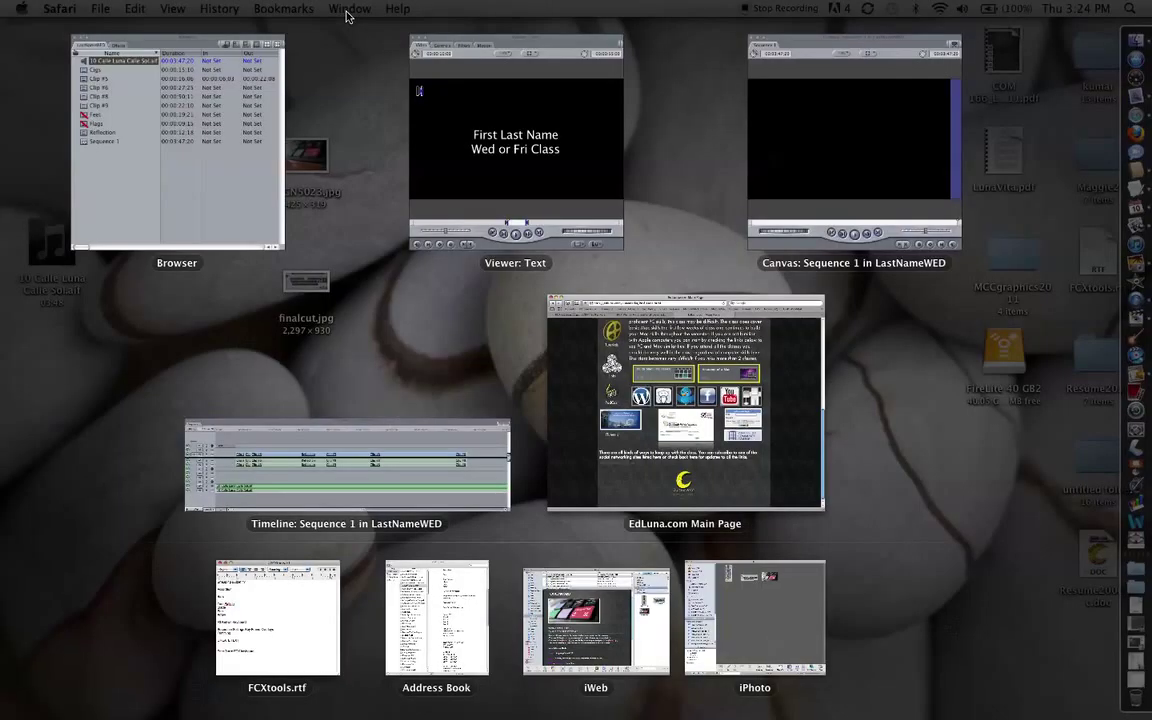
left_click(499, 175)
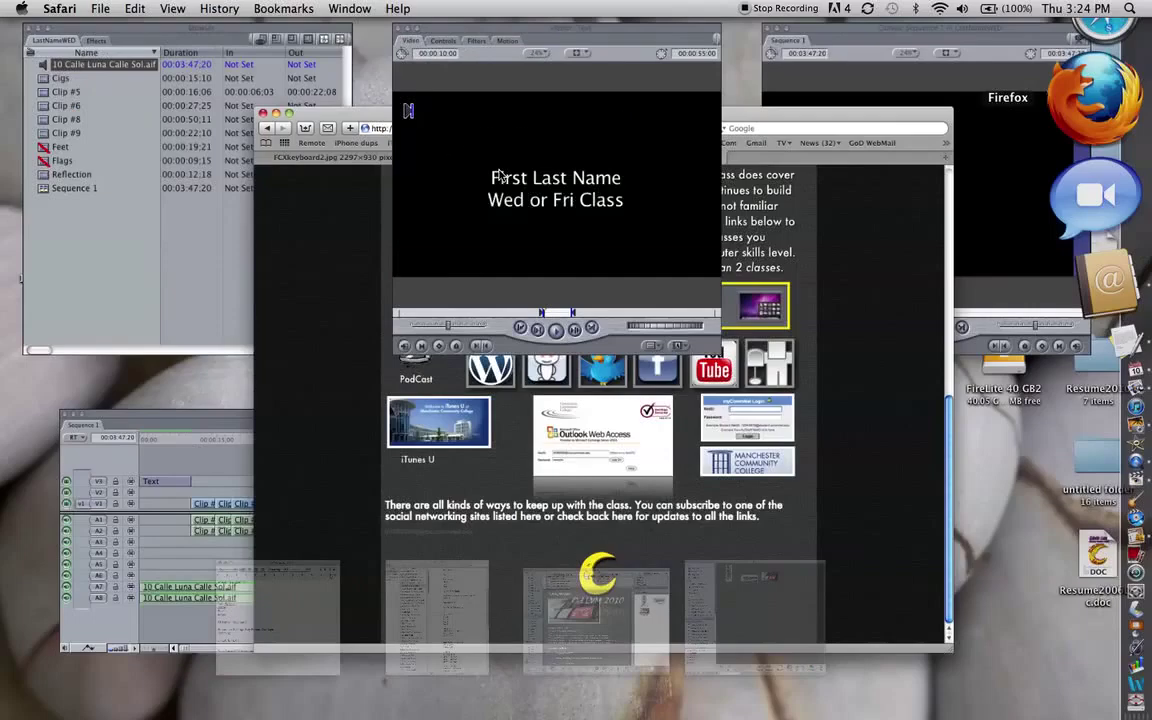
left_click(161, 459)
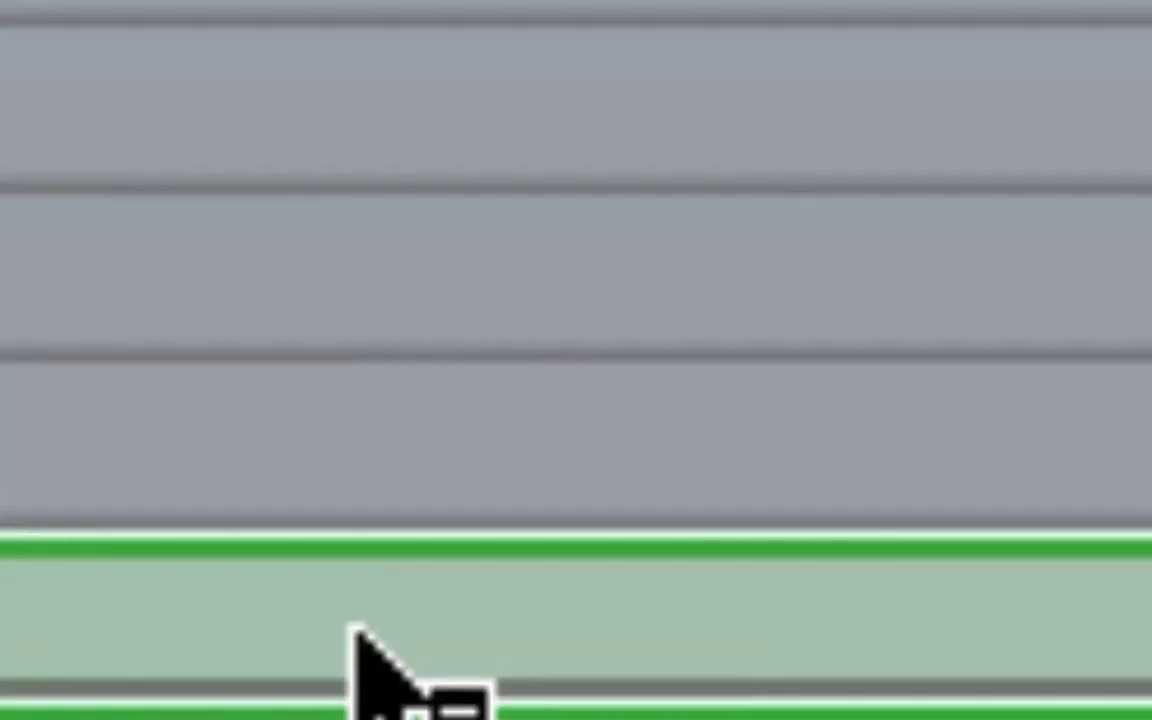
Step: Turn on Show Keyframe Overlays in the settings of Sequence 1
scroll(357, 640, "down", 6)
scroll(357, 640, "down", 5)
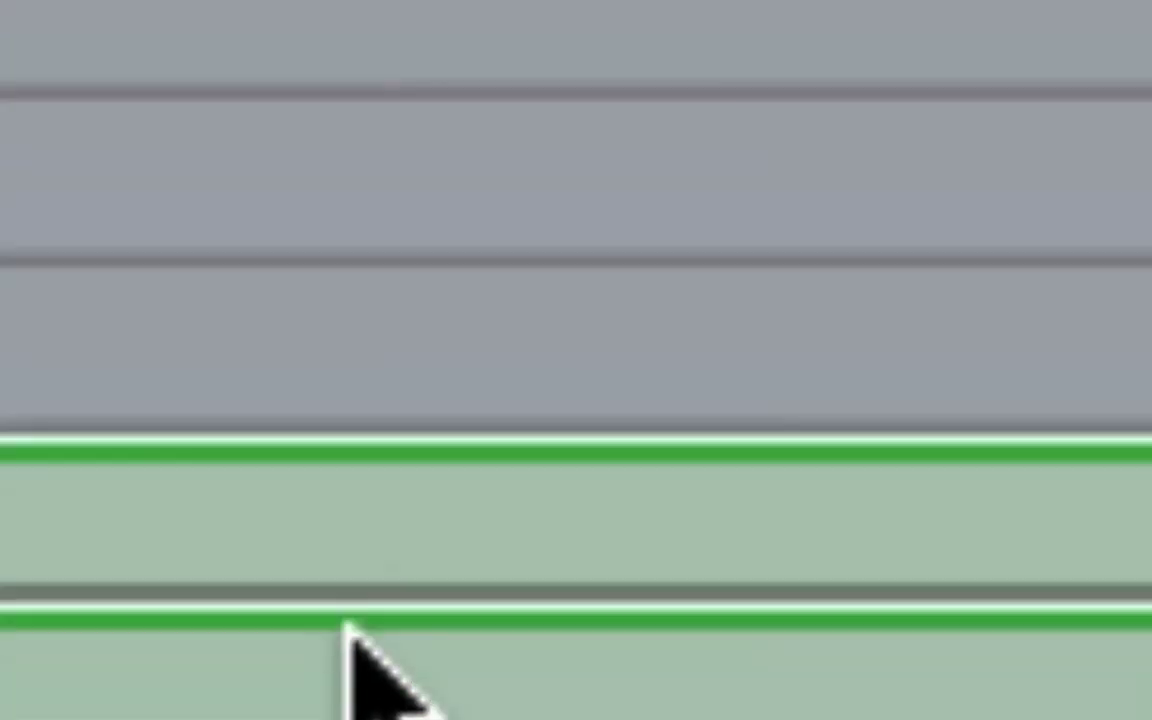
scroll(357, 640, "up", 1)
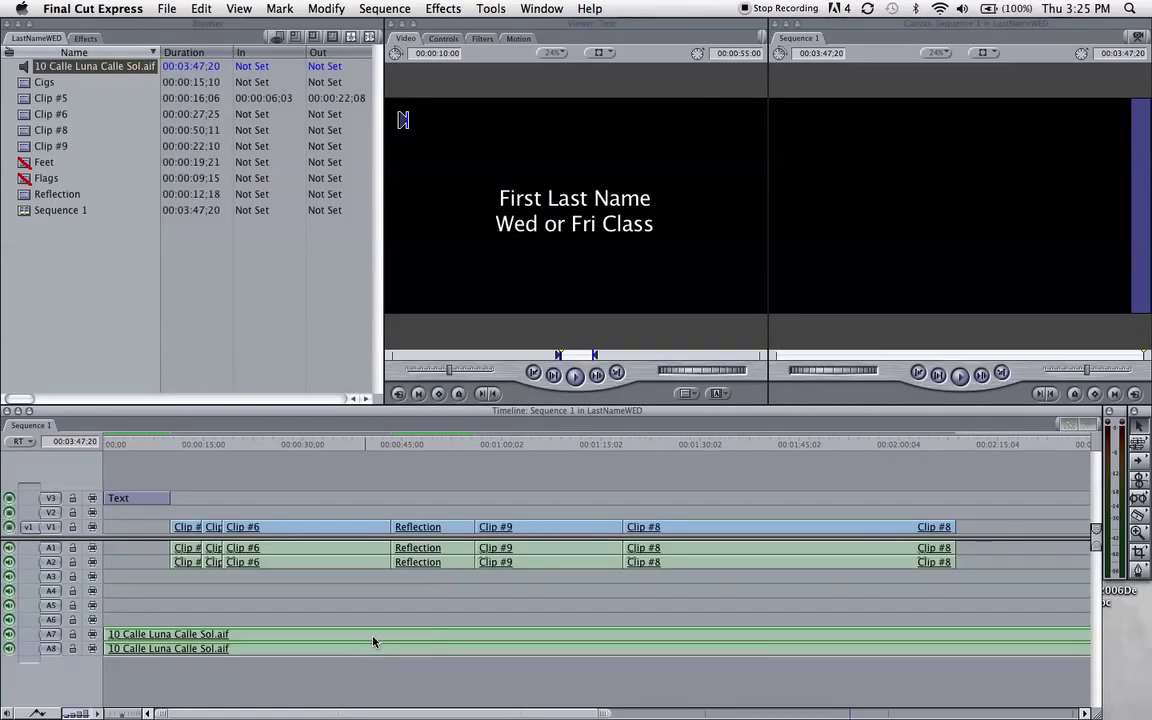
left_click(380, 8)
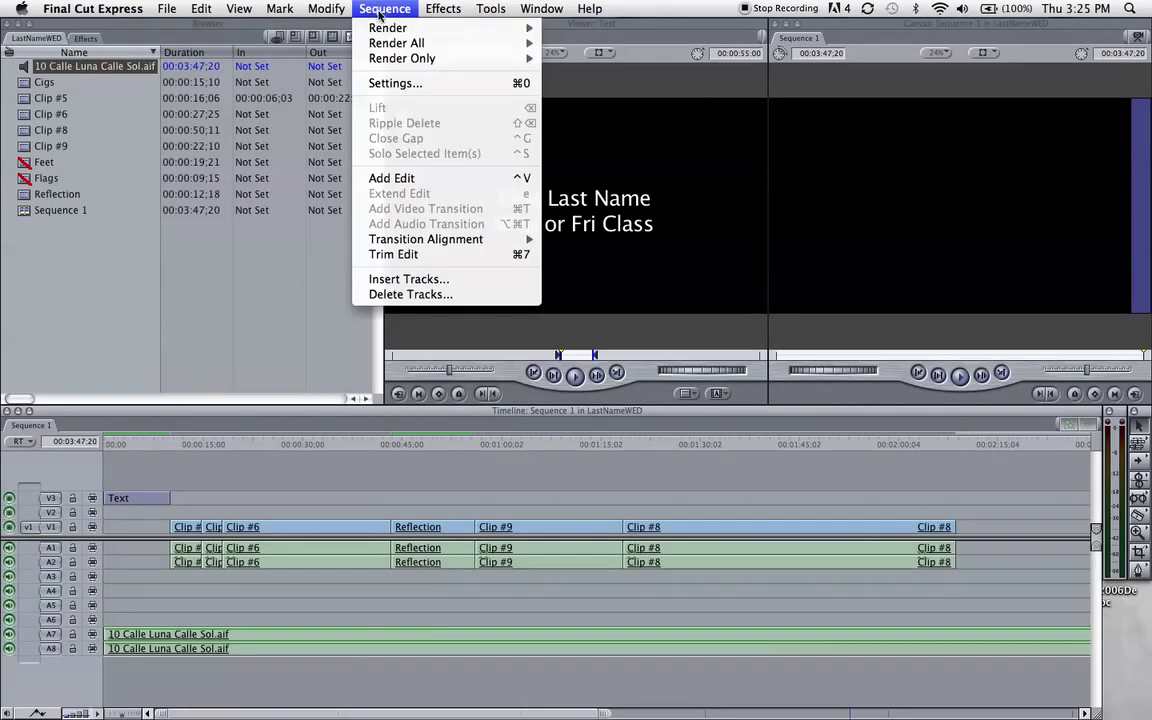
left_click(396, 84)
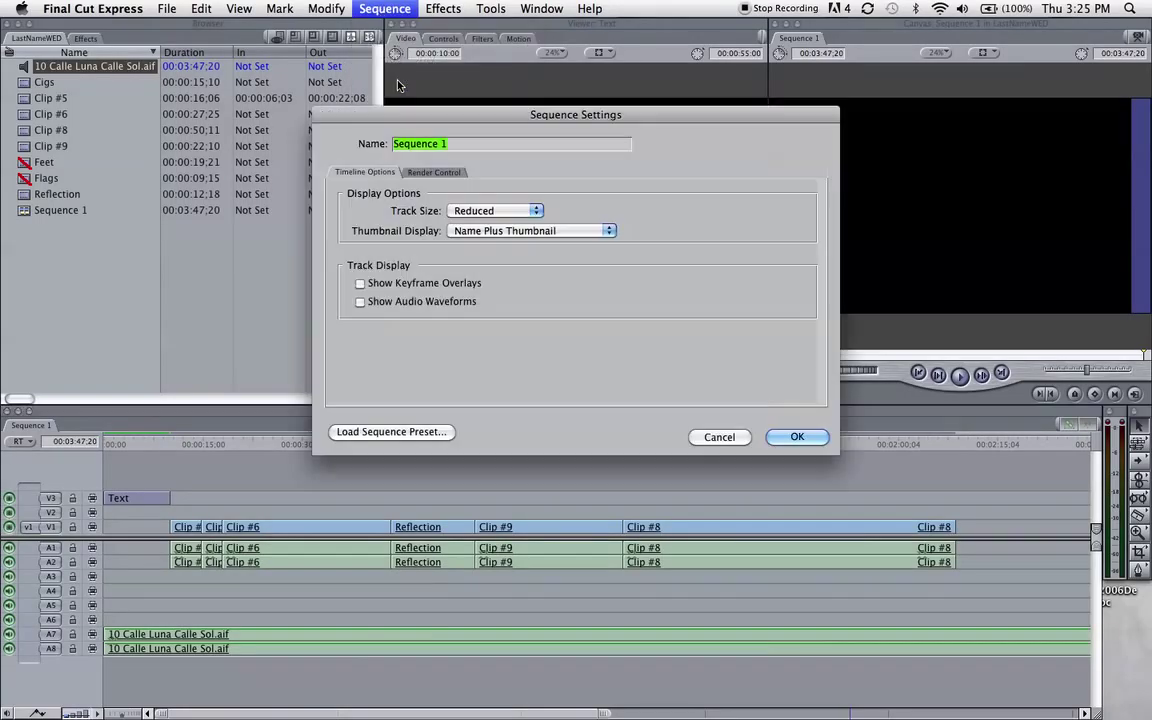
left_click(359, 284)
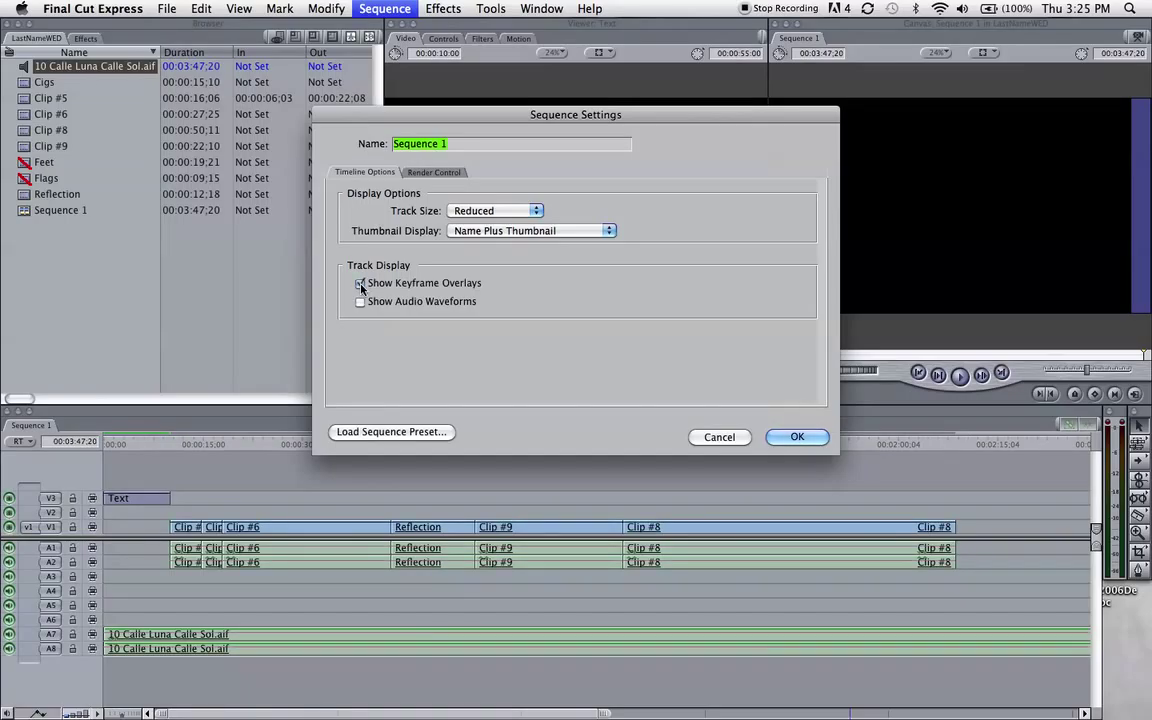
left_click(360, 285)
left_click(361, 286)
left_click(797, 437)
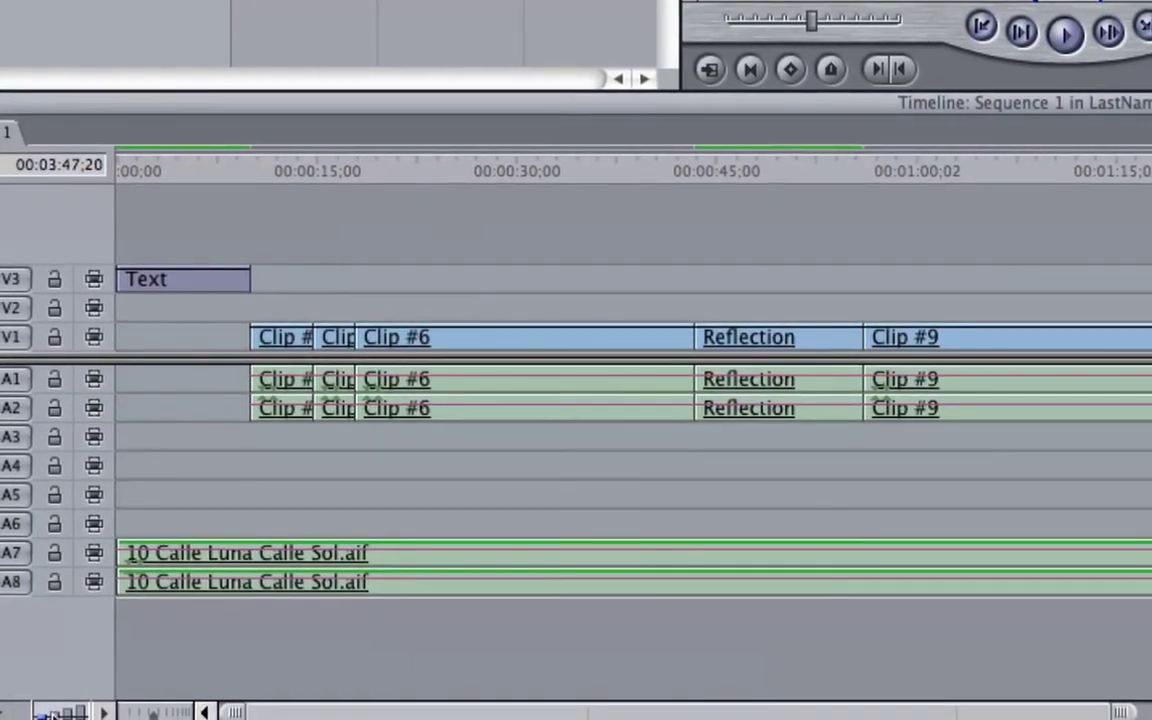
Step: Enlarge the timeline tracks and use the Pen tool to keyframe a volume fade-in at the start of the music on A7 and A8
left_click(72, 716)
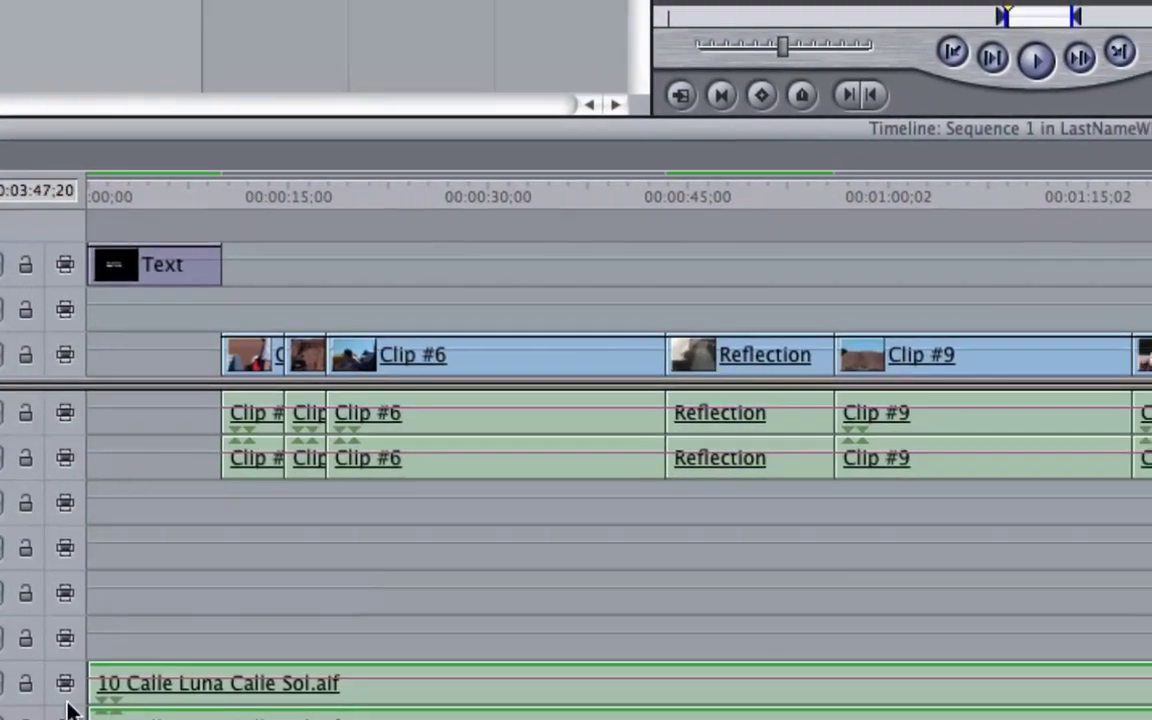
scroll(72, 712, "down", 3)
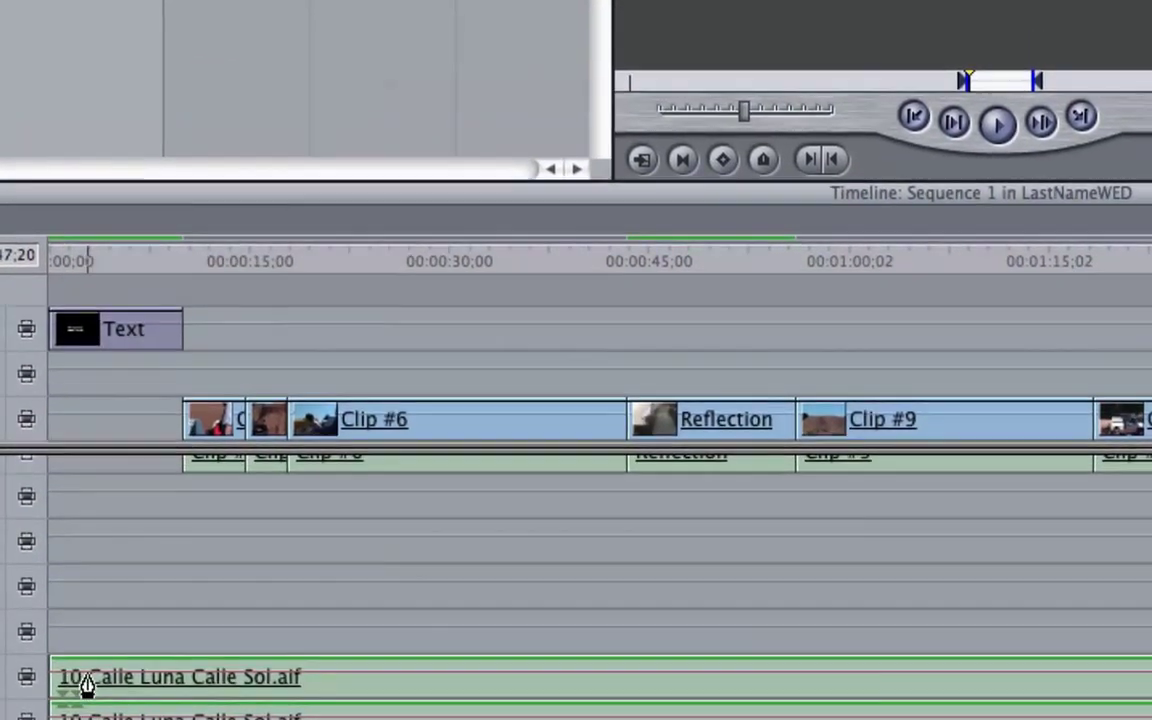
key("p")
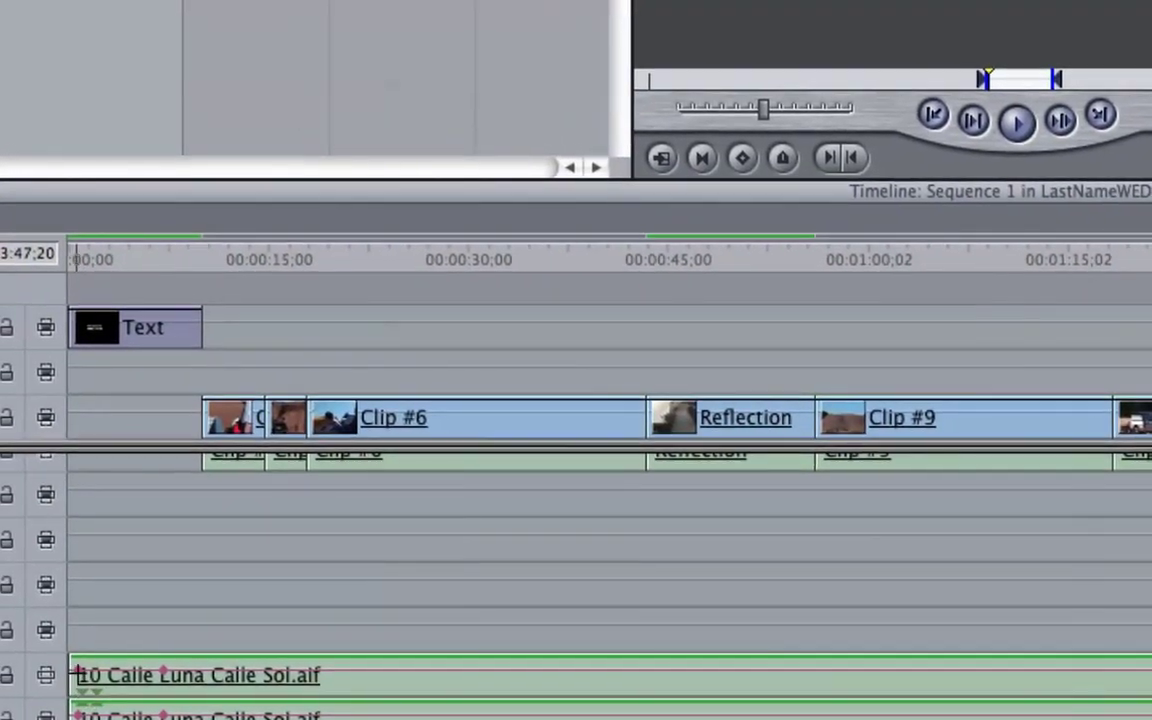
left_click_drag(78, 676, 72, 704)
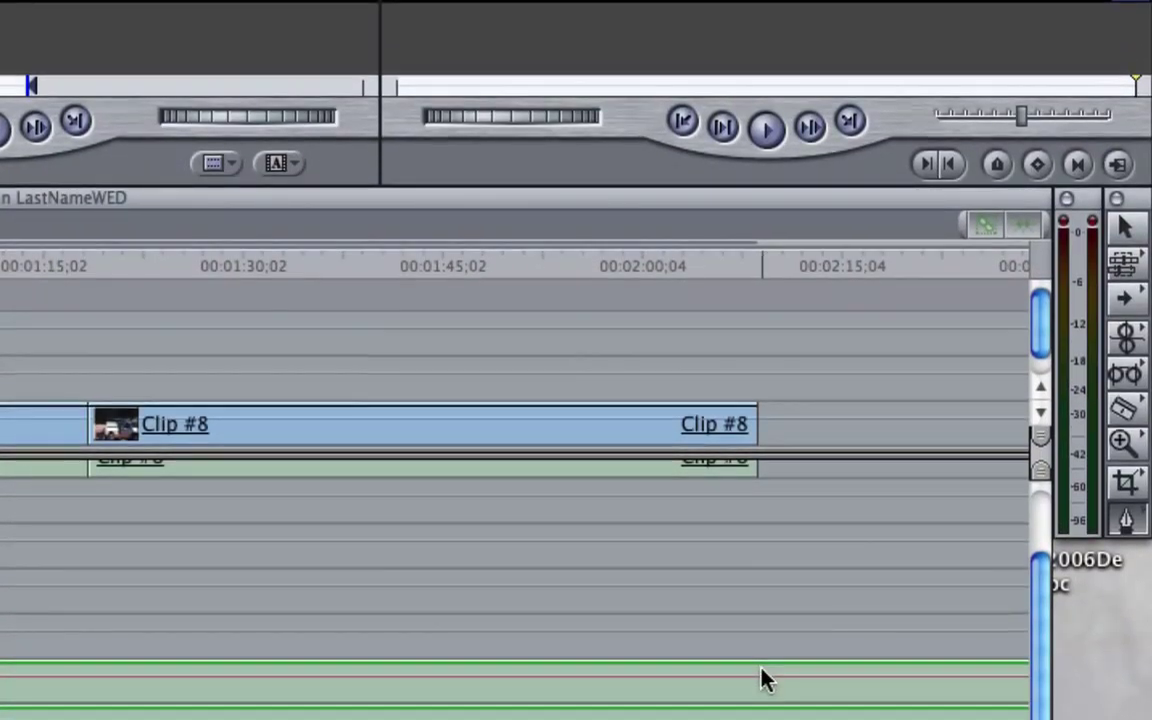
Step: Add two volume keyframes near the end of the music and lower the last one to create a fade-out
scroll(762, 711, "right", 10)
scroll(764, 712, "left", 6)
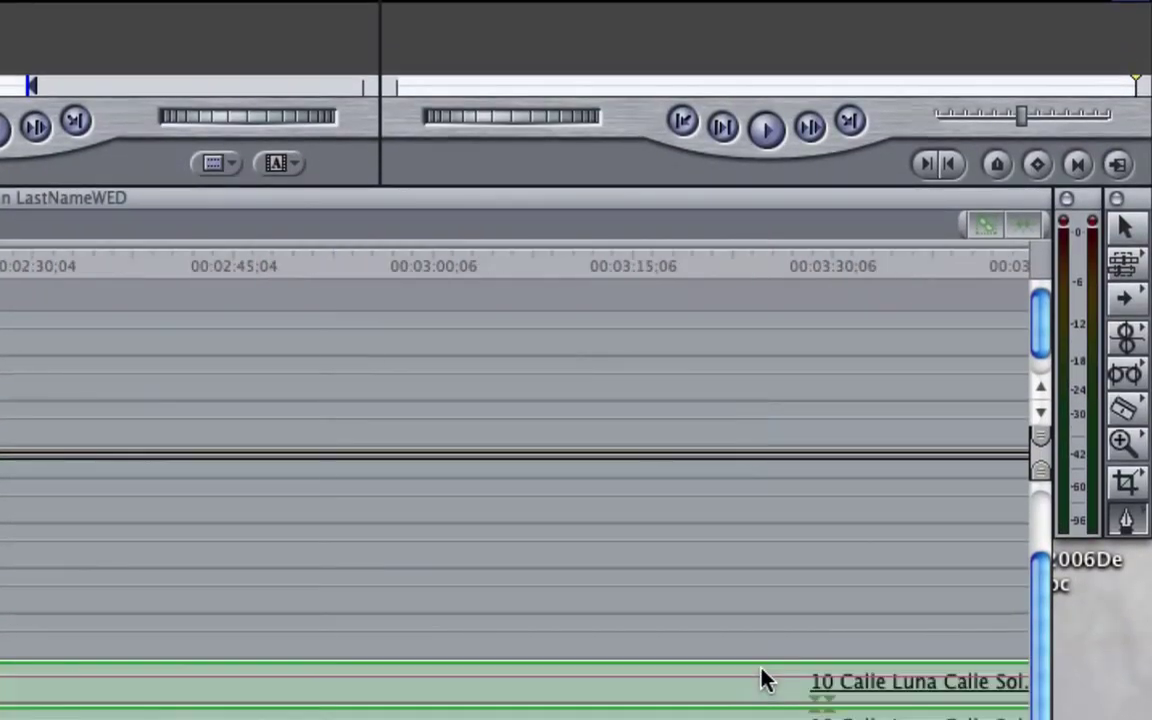
scroll(762, 680, "right", 5)
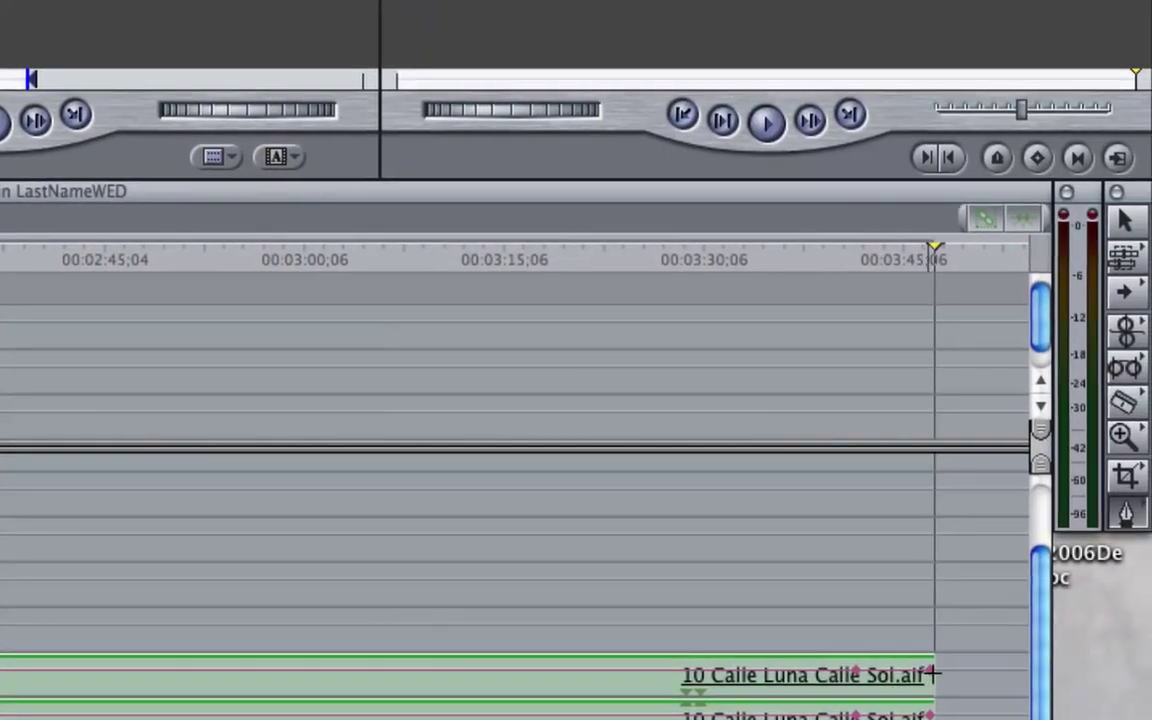
left_click_drag(932, 675, 932, 692)
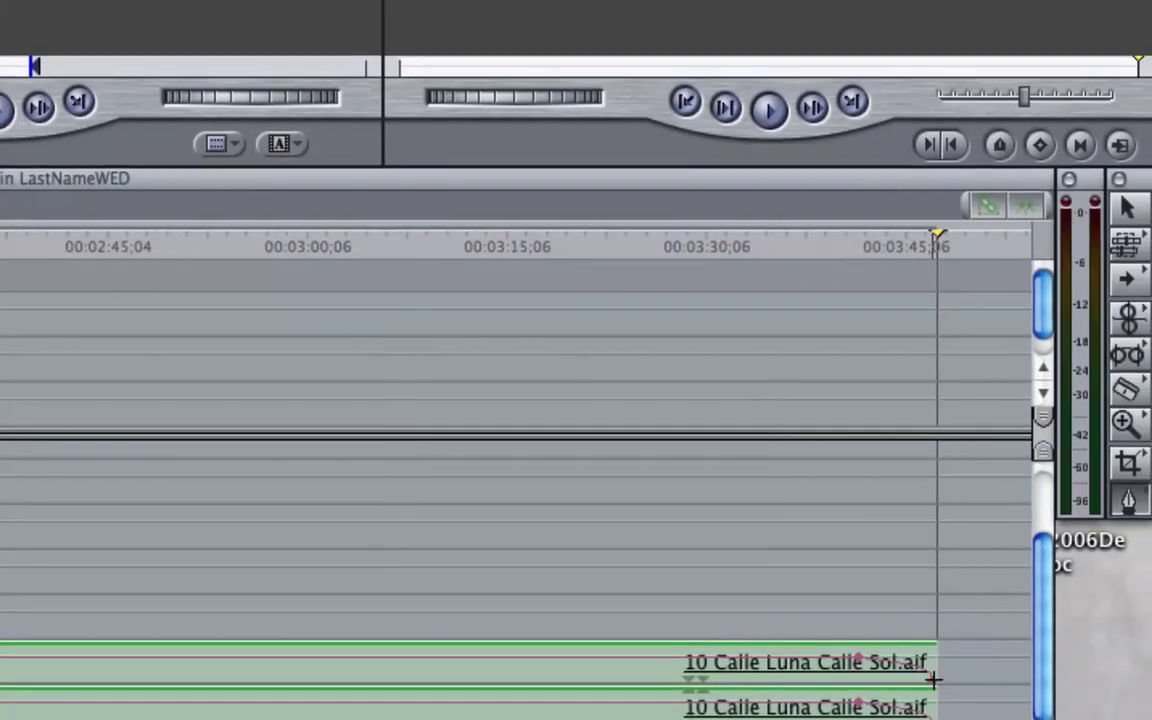
Step: Try shortening the last clip, Clip #8, by trimming its end on V1, and restore its original end point
scroll(819, 521, "left", 10)
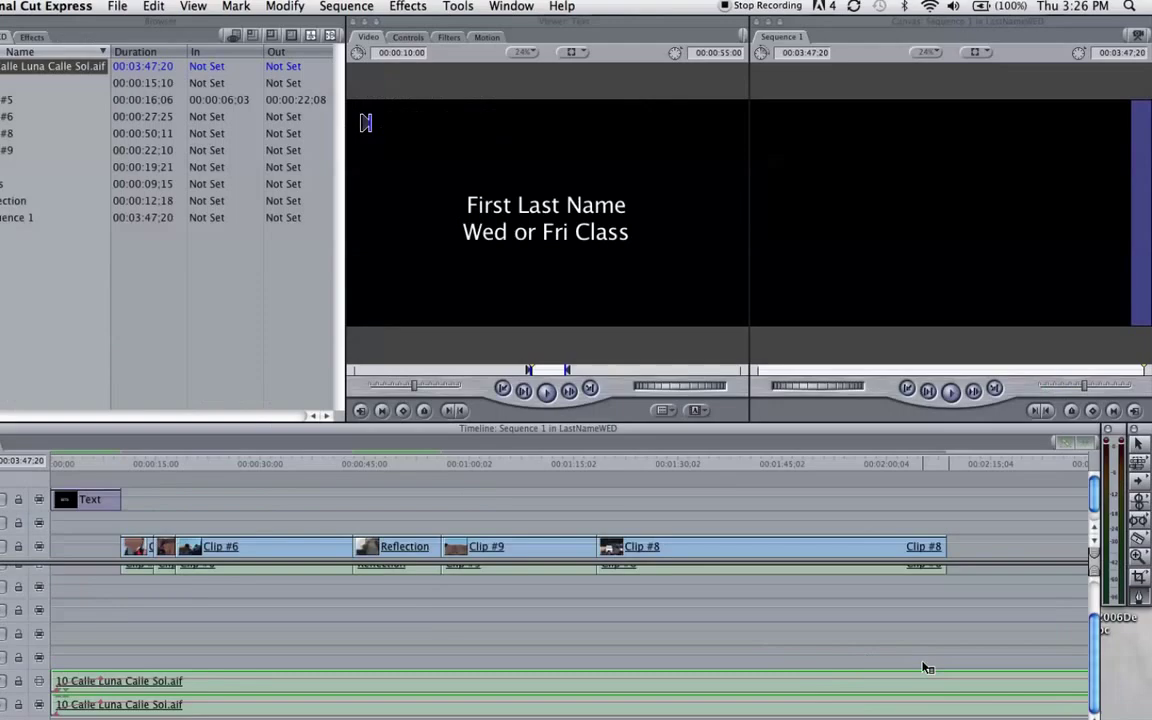
scroll(931, 609, "up", 2)
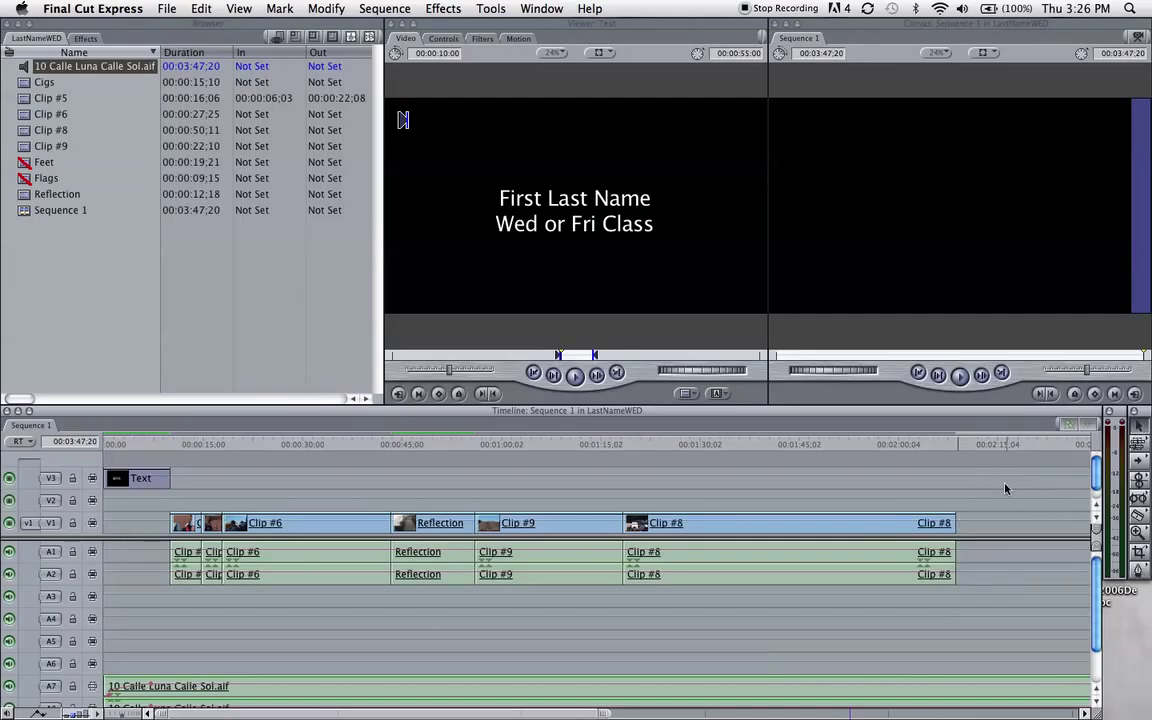
left_click(936, 524)
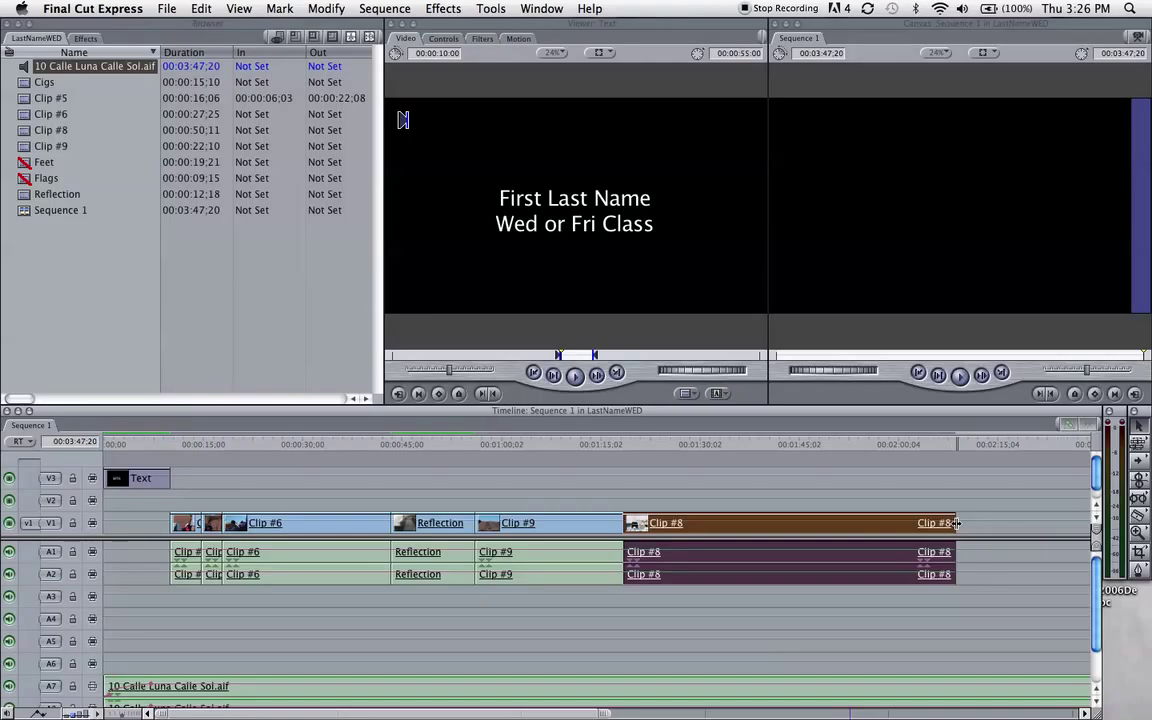
mouse_move(956, 523)
left_mouse_down()
mouse_move(905, 523)
mouse_move(956, 523)
mouse_move(934, 523)
left_mouse_up()
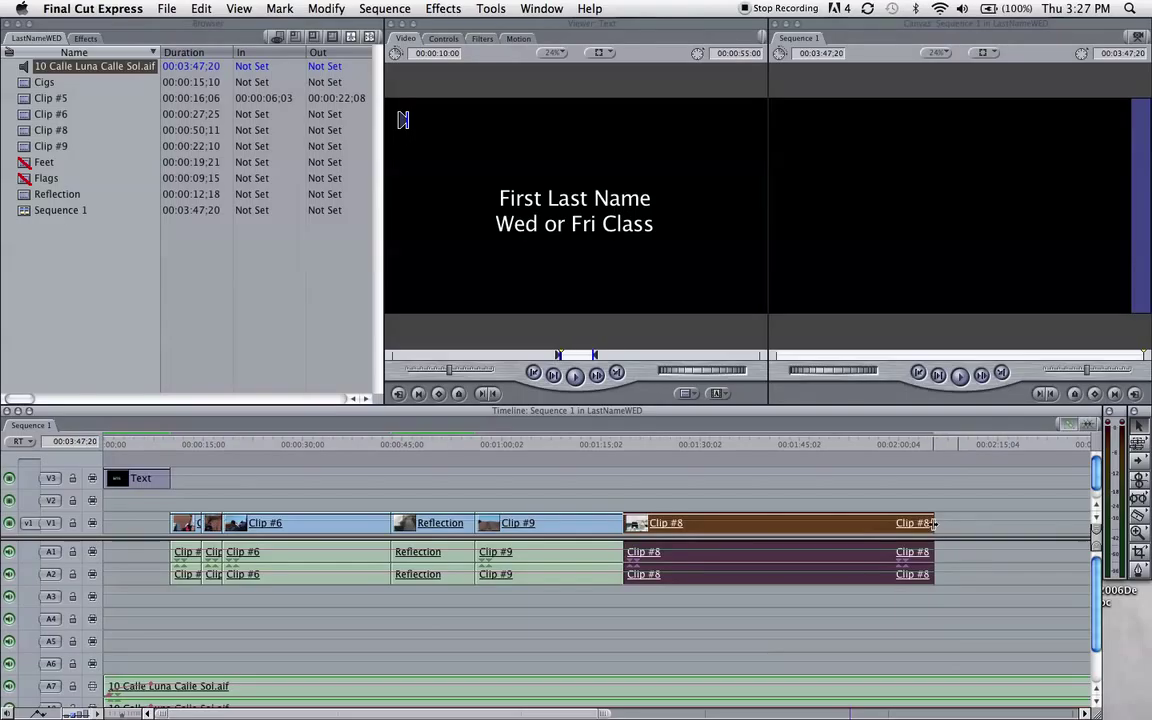
left_click_drag(932, 523, 839, 502)
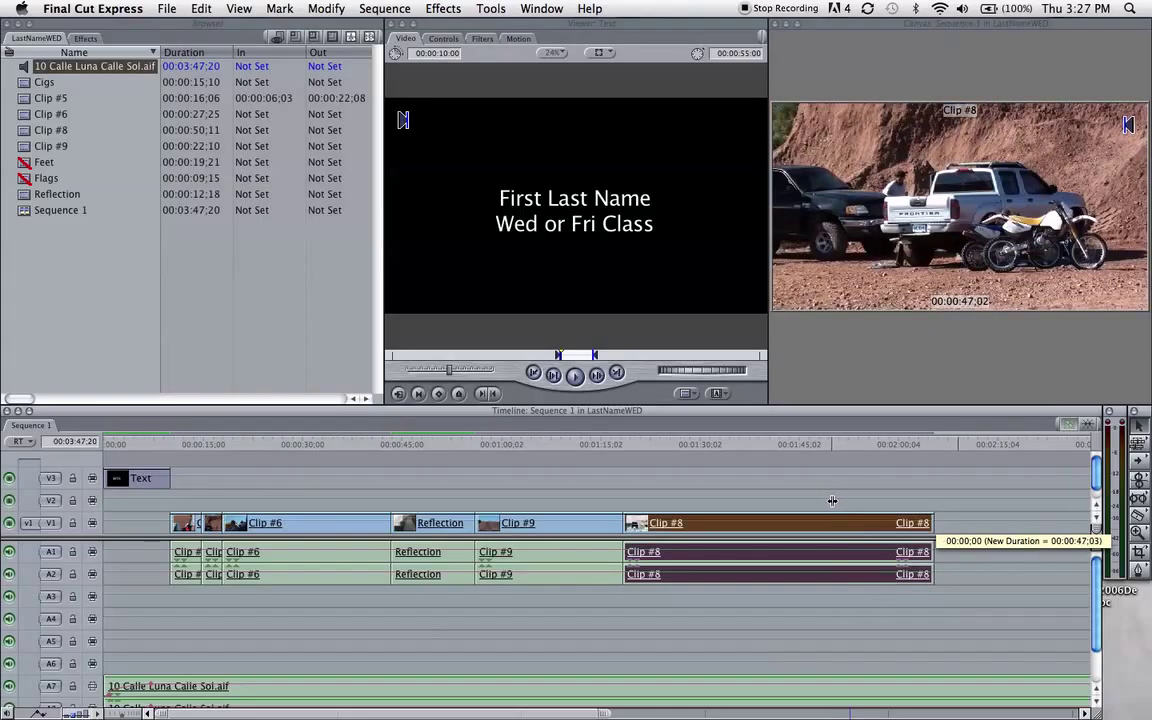
left_click_drag(838, 510, 786, 525)
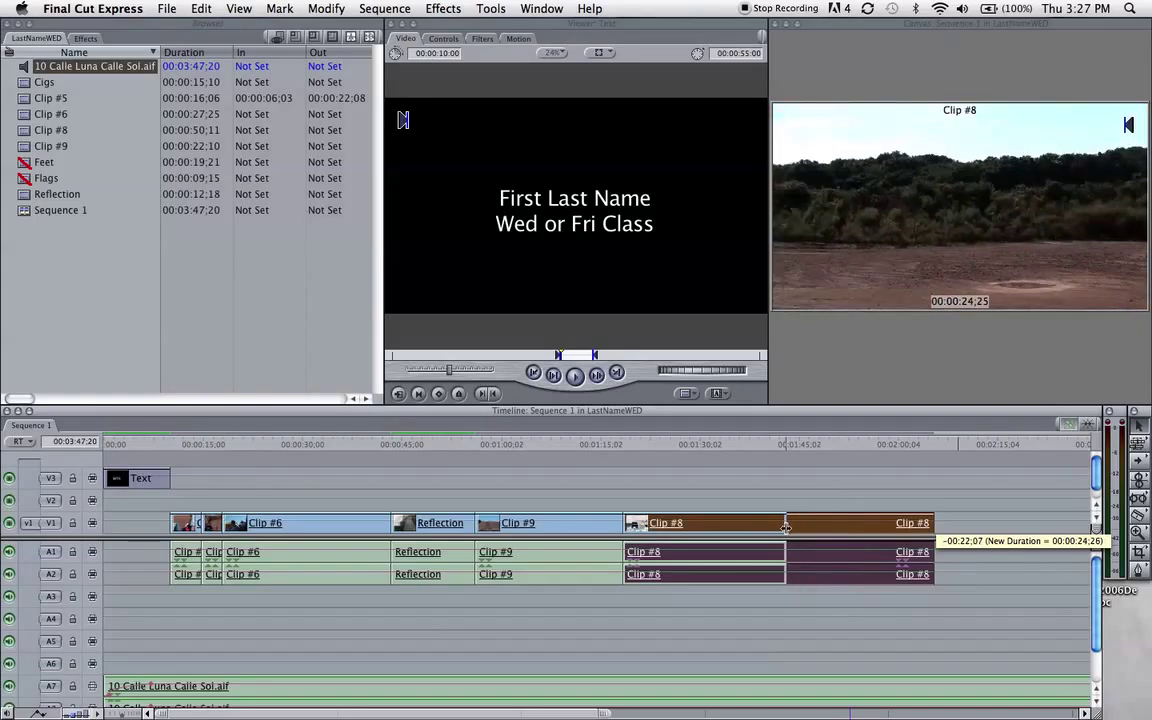
left_click_drag(786, 527, 988, 532)
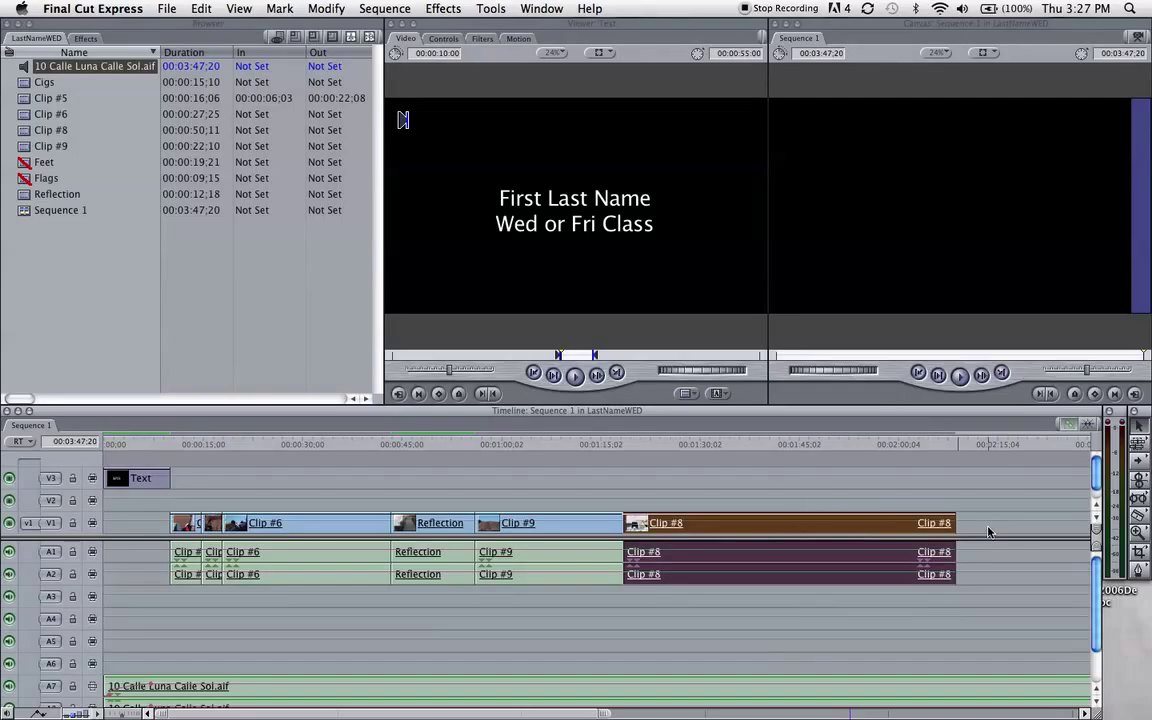
Step: Move the playhead to 00:01:14;11 within Clip #9 and deselect the last clip
left_click_drag(940, 449, 596, 456)
left_click(527, 465)
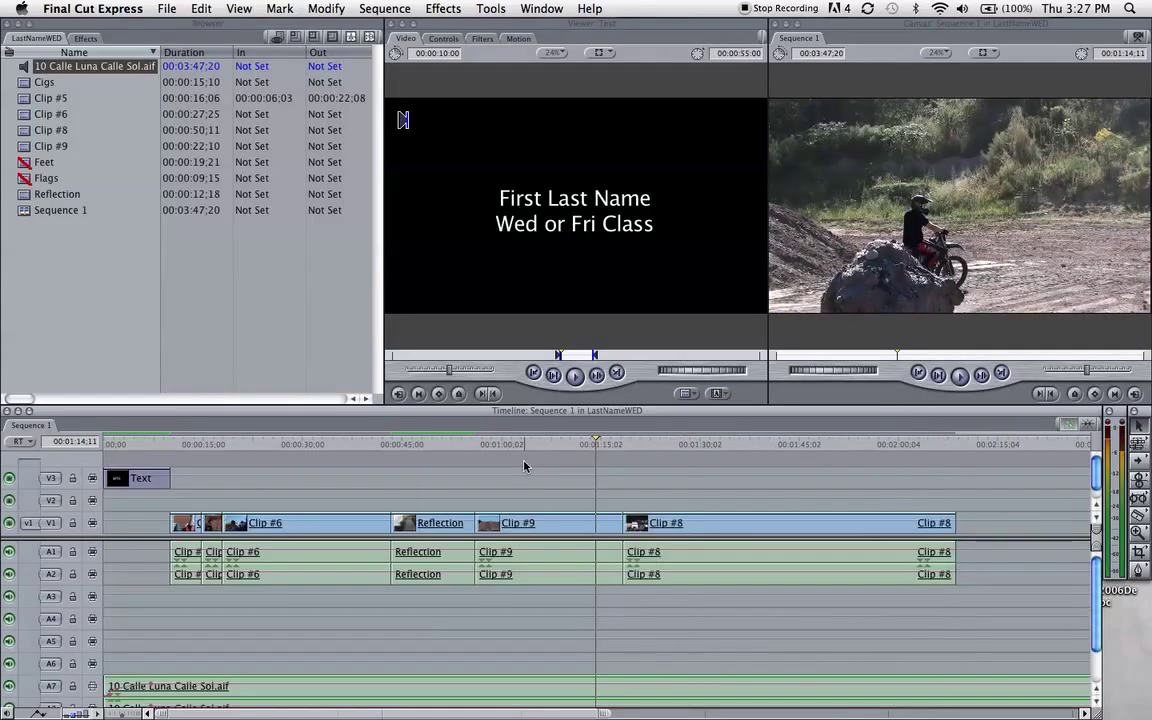